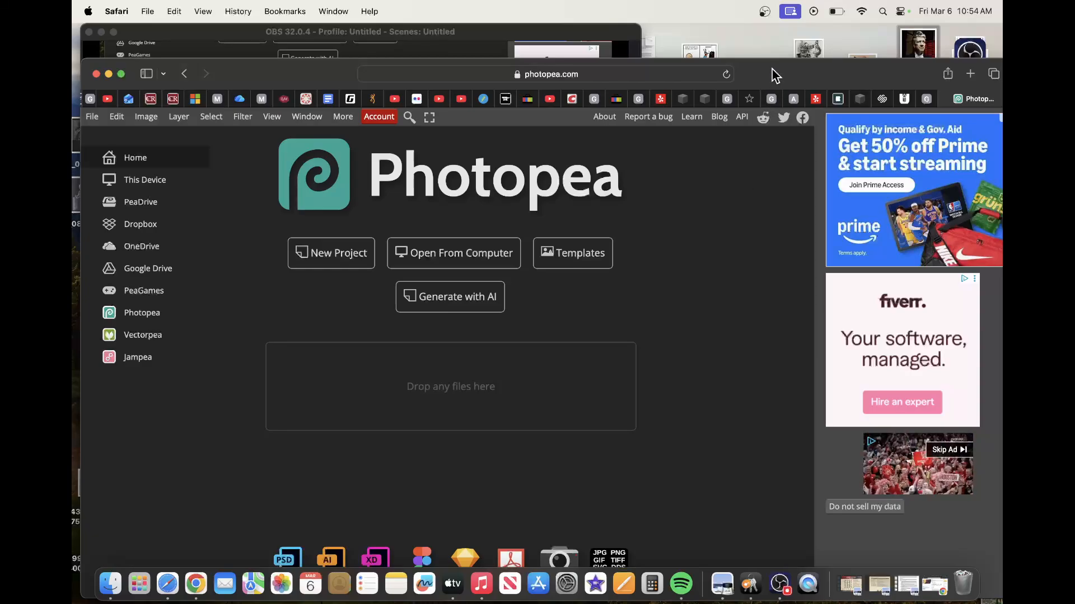
Open the desktop portrait photo vf125-david-lynch.jpg.webp as a new document in Photopea
left_click_drag(771, 73, 769, 69)
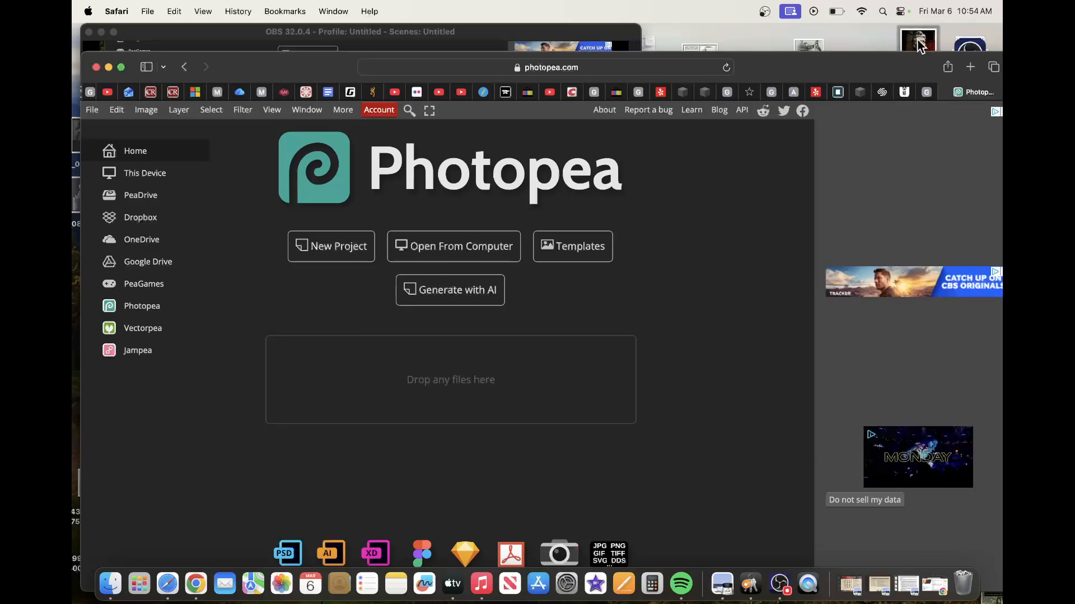
left_click_drag(918, 44, 449, 373)
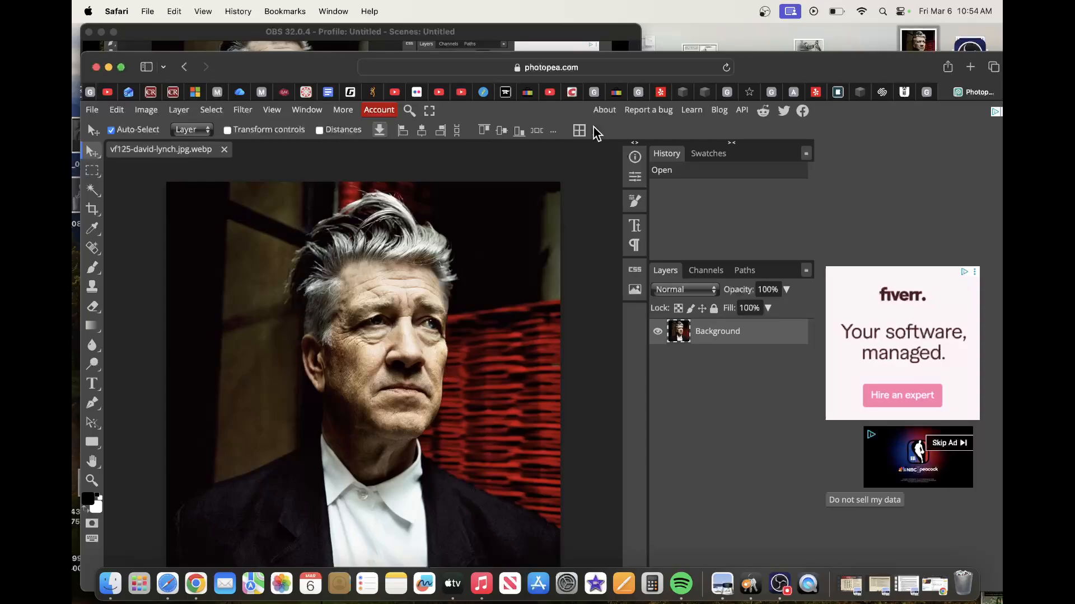
left_click_drag(771, 70, 771, 39)
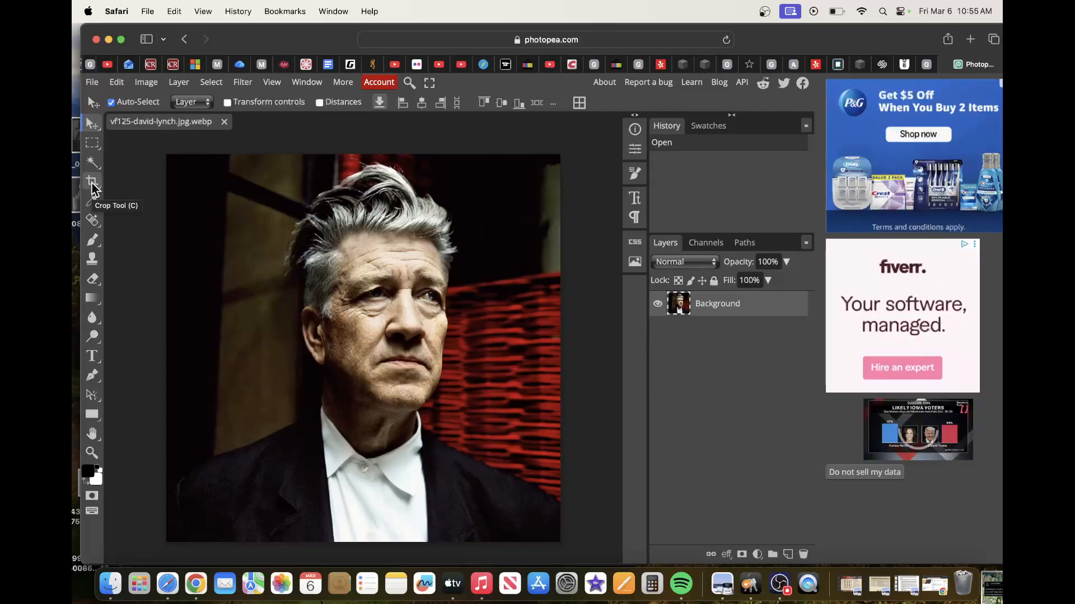
Start the Crop tool and constrain it to a fixed ratio of width 18 to height 24
left_click(93, 189)
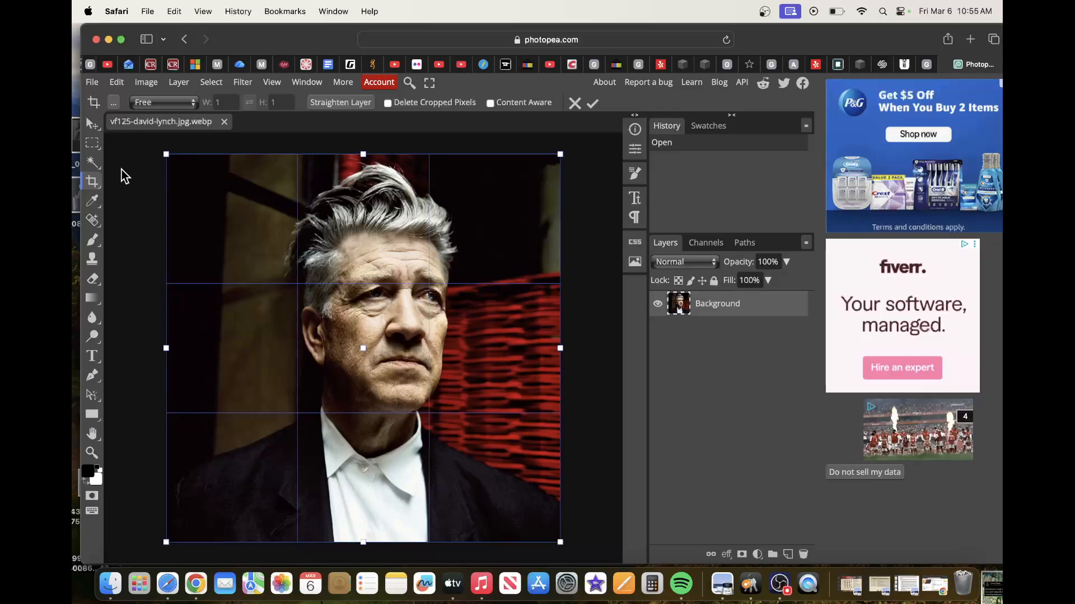
left_click(193, 103)
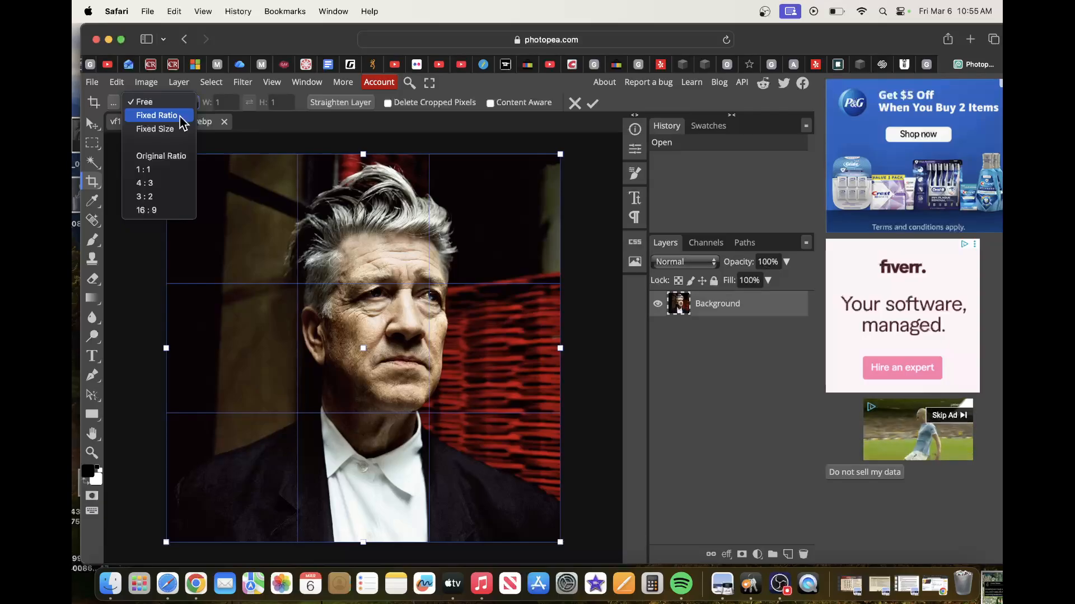
left_click(183, 123)
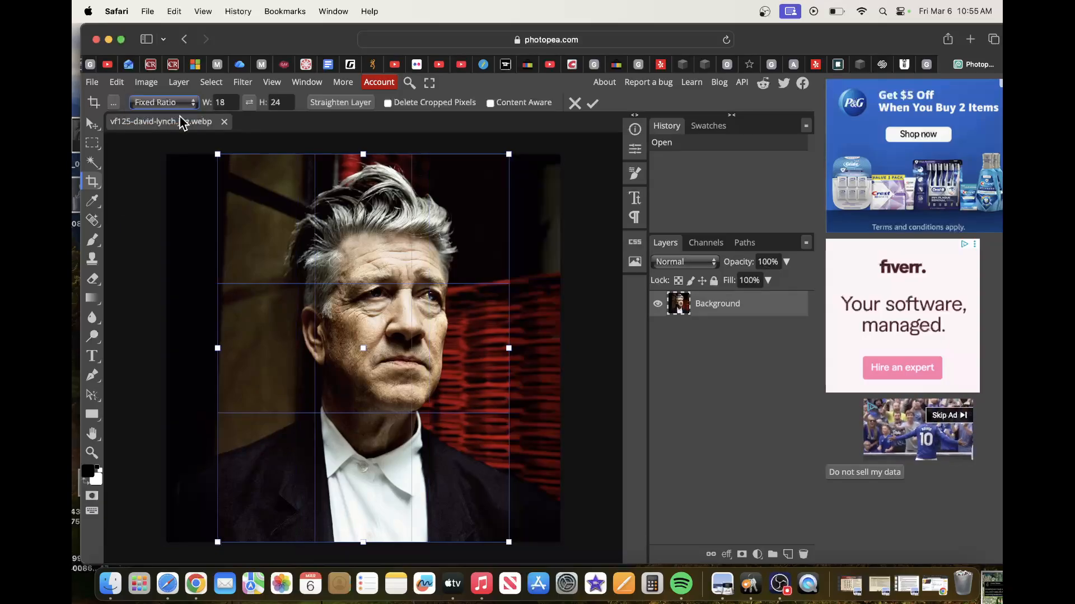
left_click(228, 102)
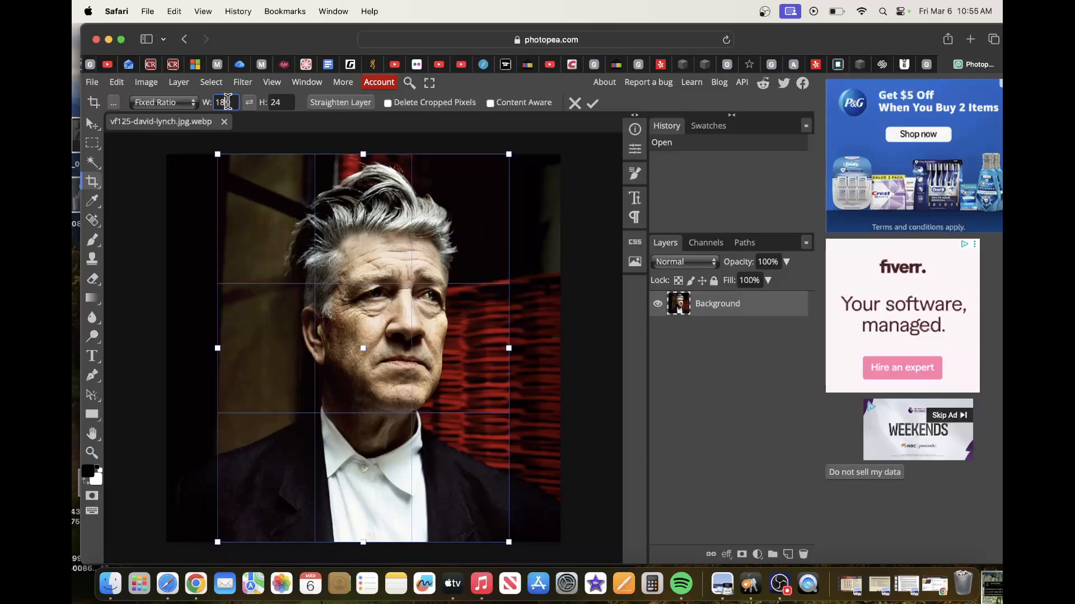
key("BackSpace")
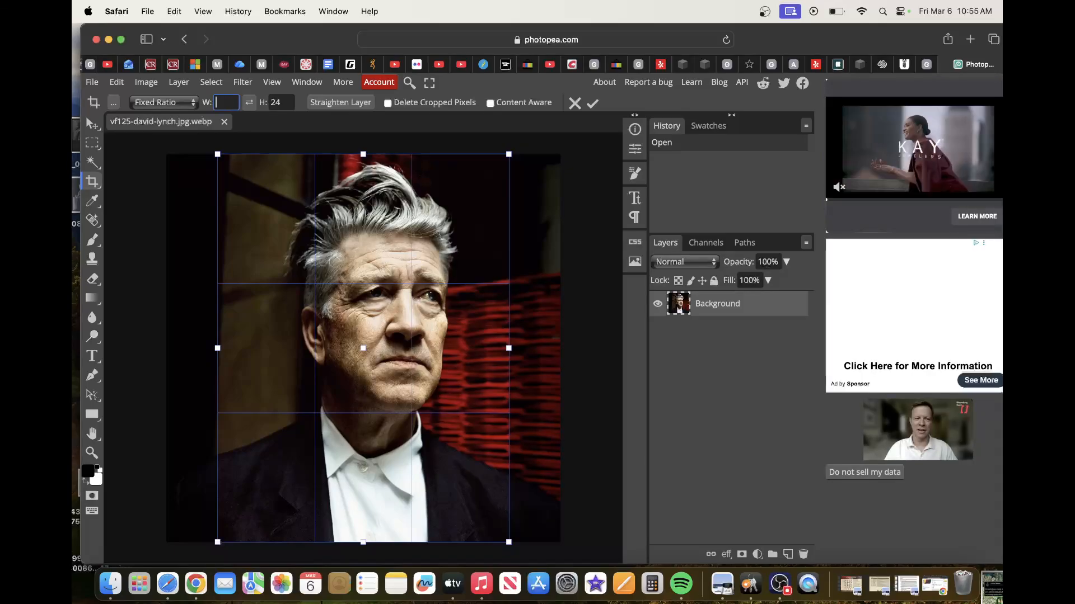
type("8")
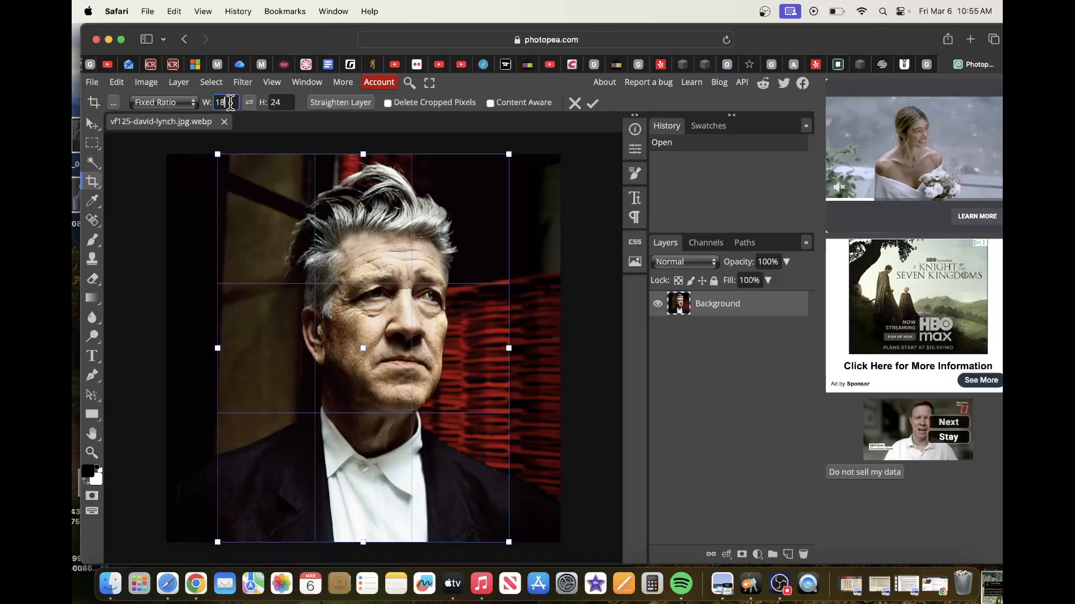
left_click(282, 102)
key("BackSpace")
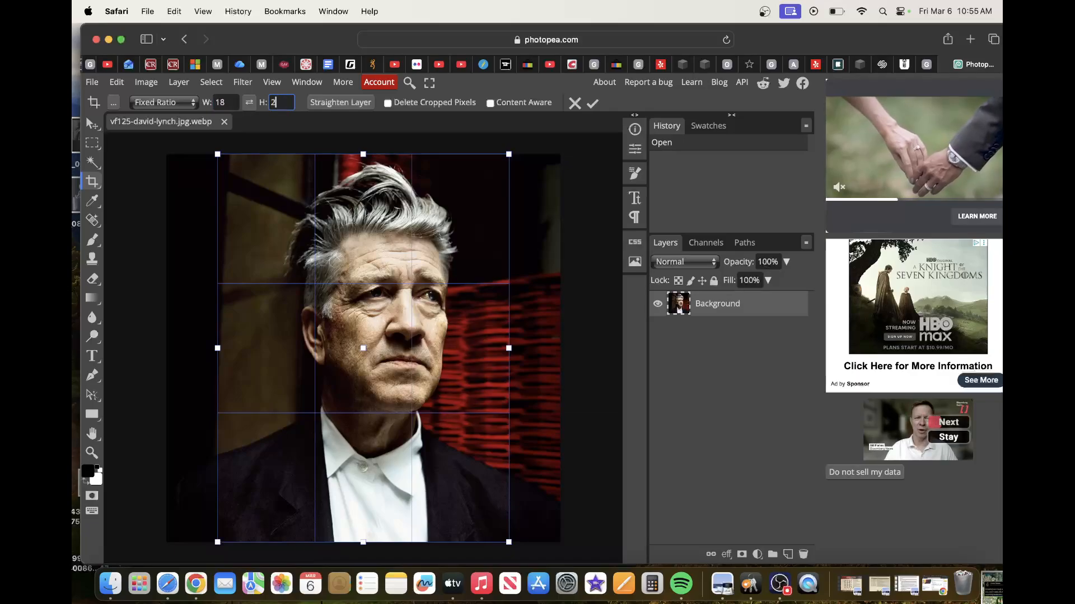
type("4")
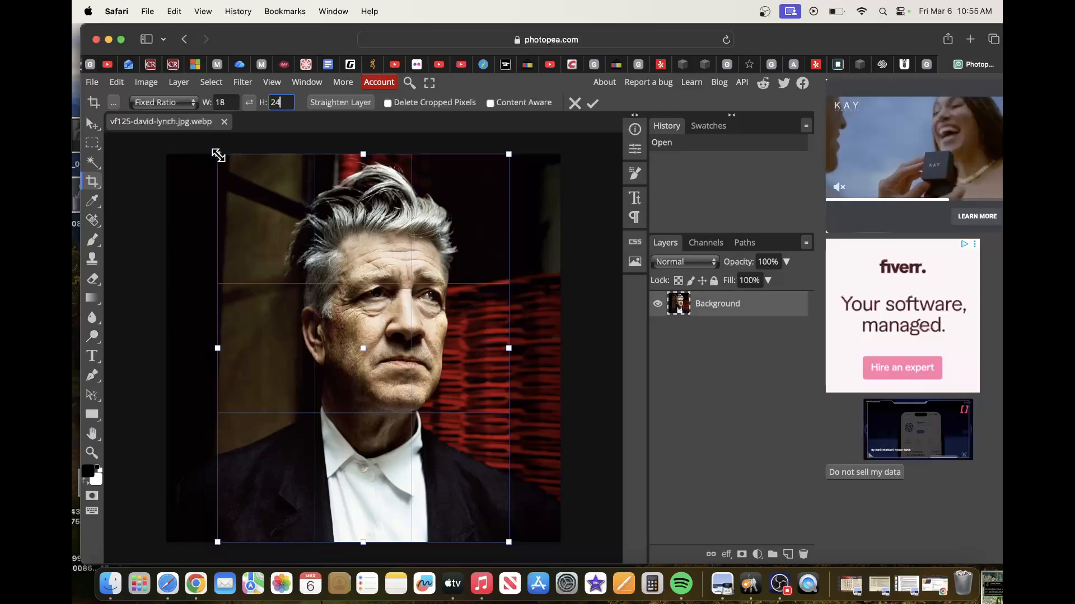
Shift the crop frame slightly right over the portrait, keeping its full height, and apply the crop
mouse_move(218, 154)
left_mouse_down()
mouse_move(252, 197)
mouse_move(215, 152)
mouse_move(278, 210)
mouse_move(223, 148)
left_mouse_up()
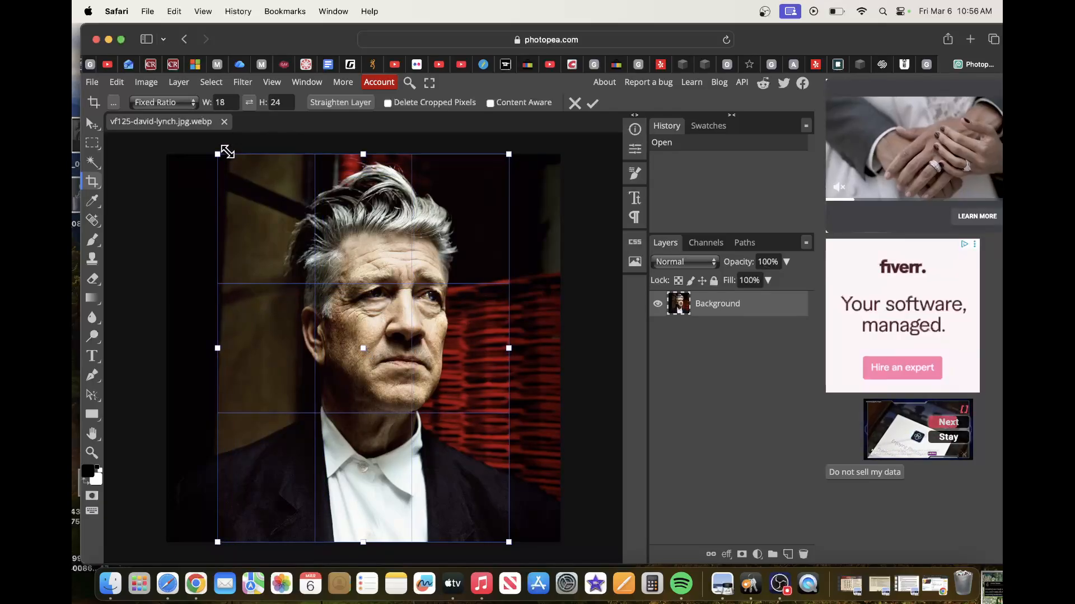
left_click_drag(462, 310, 491, 304)
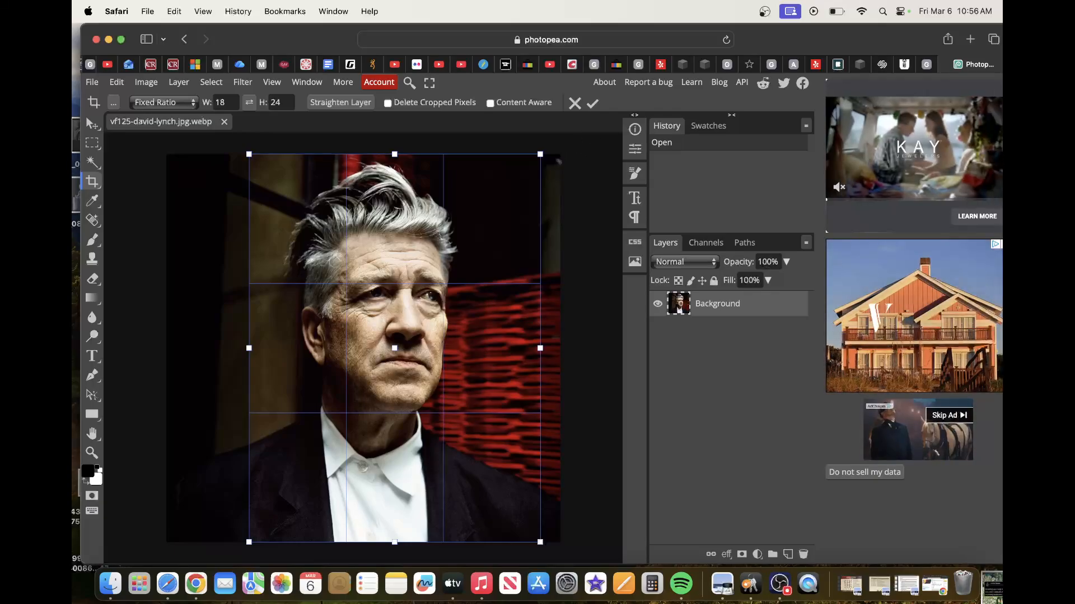
left_click(593, 103)
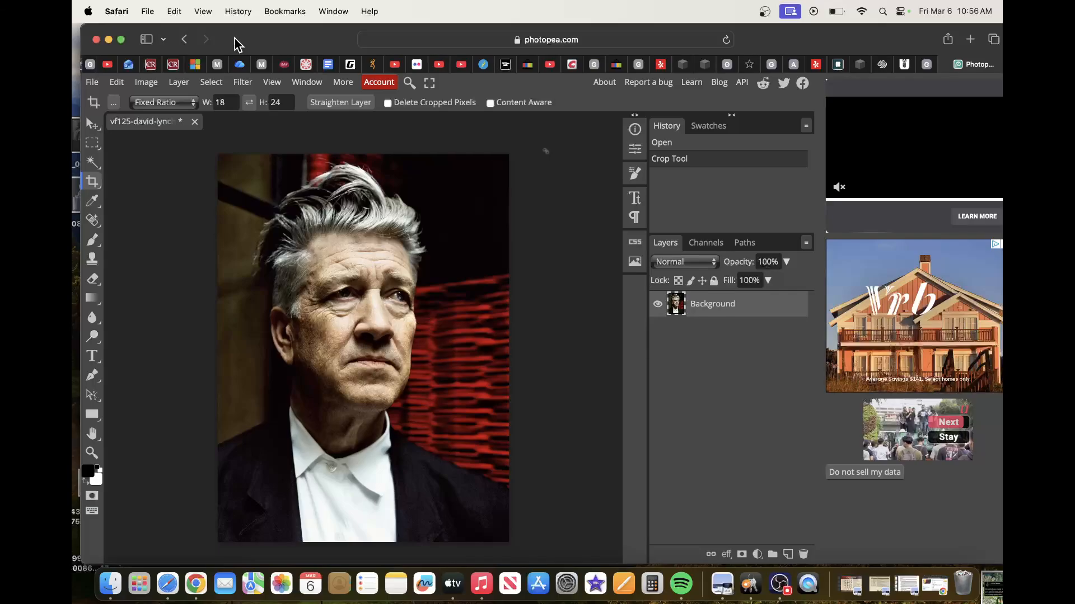
Convert the cropped portrait to monochrome with a Black & White adjustment, keeping the suggested colour values
left_click(147, 82)
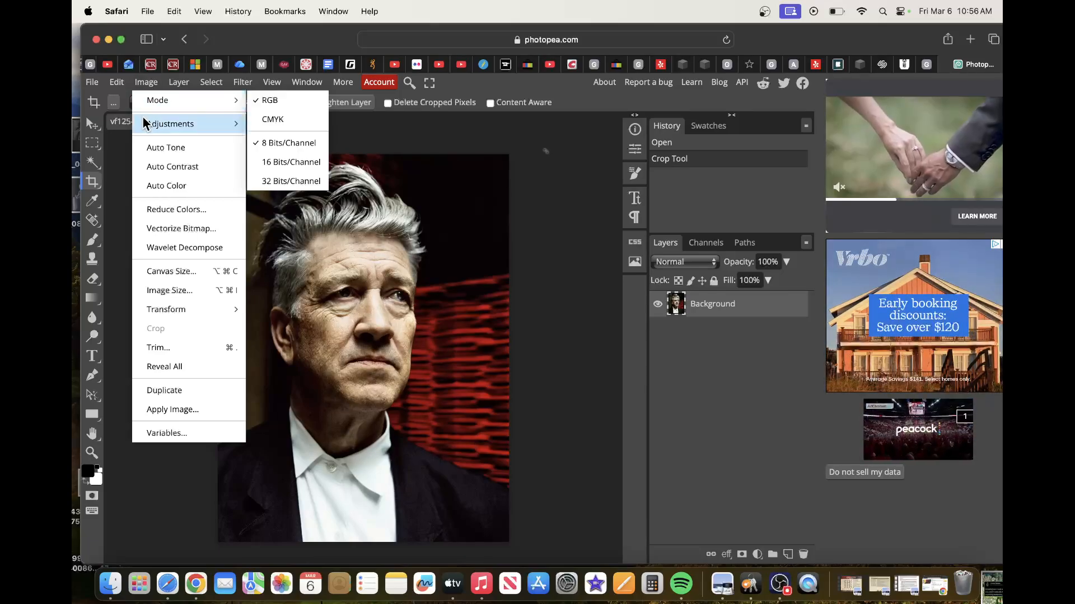
mouse_move(143, 119)
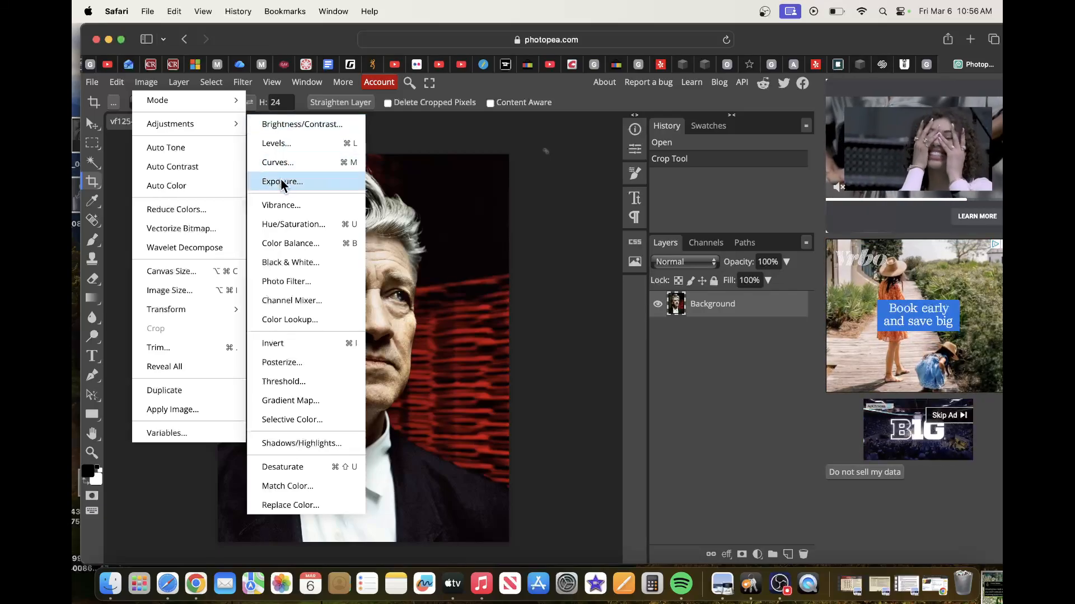
left_click(283, 262)
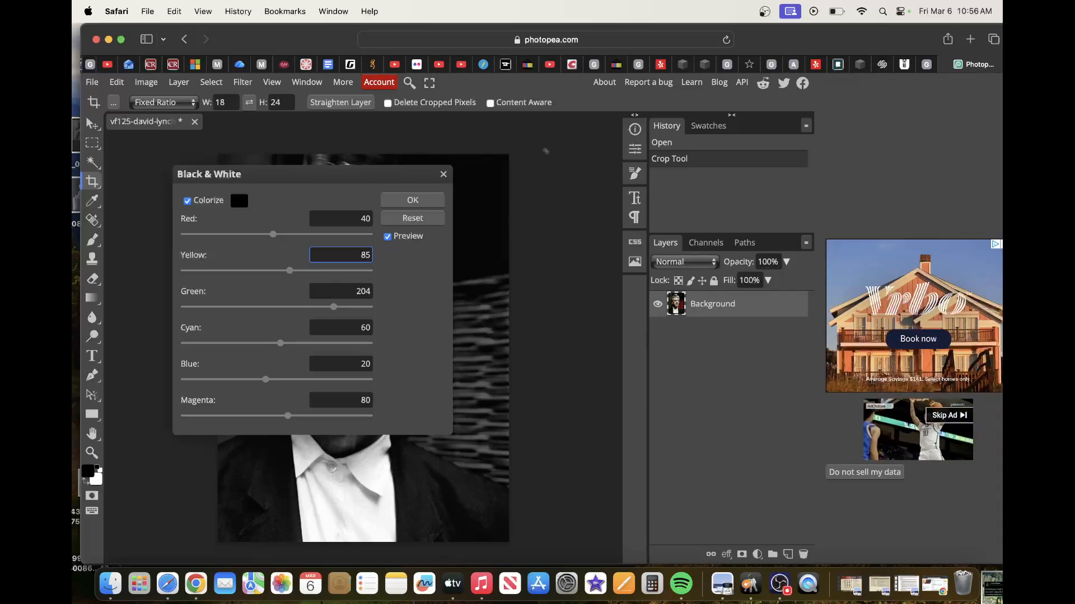
left_click(413, 201)
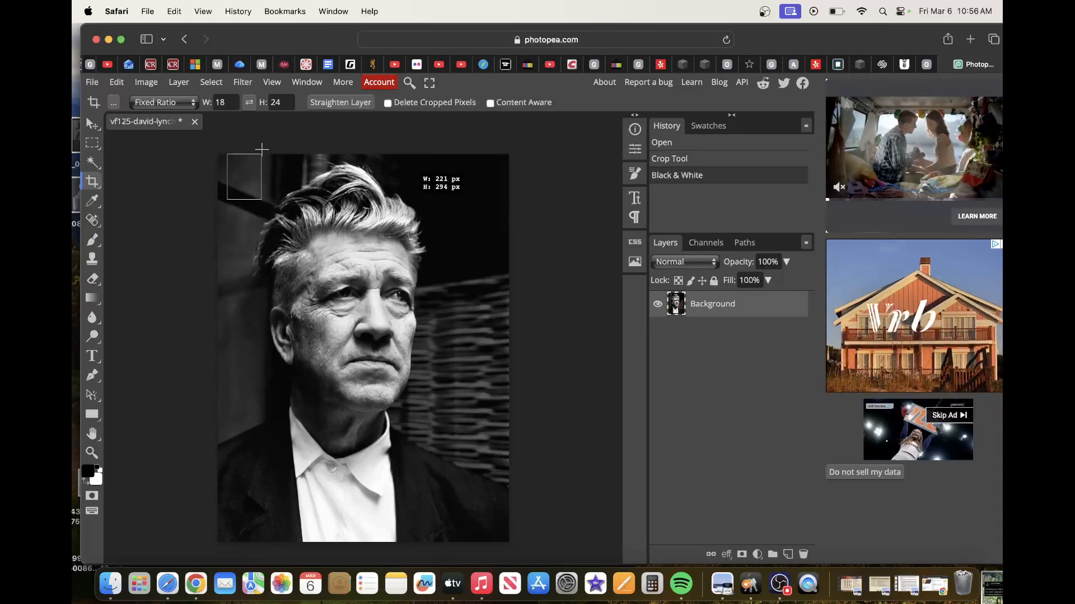
left_click_drag(261, 149, 261, 149)
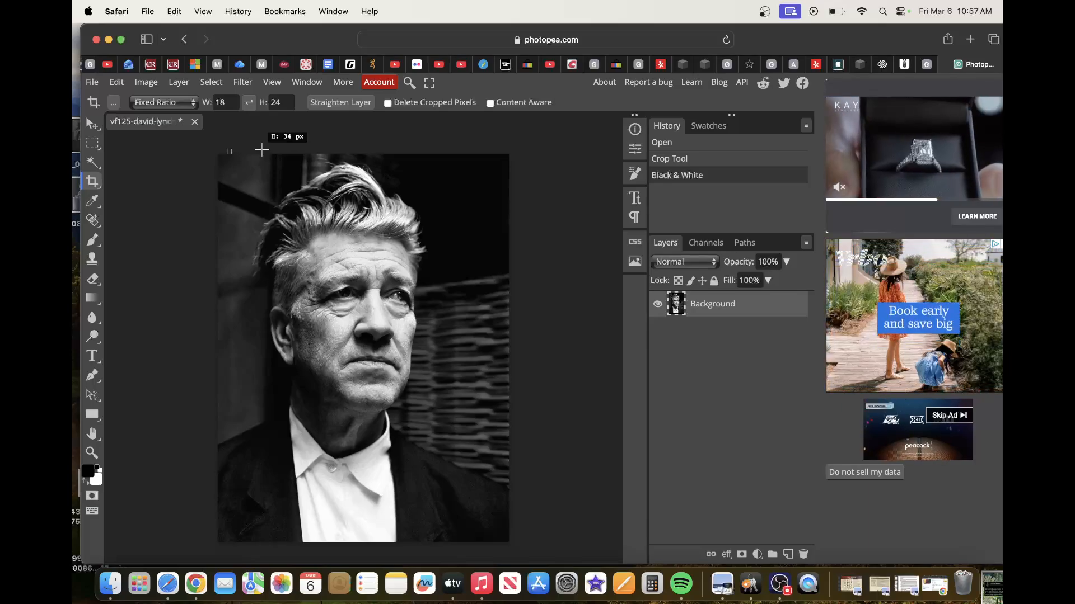
left_click_drag(261, 149, 240, 138)
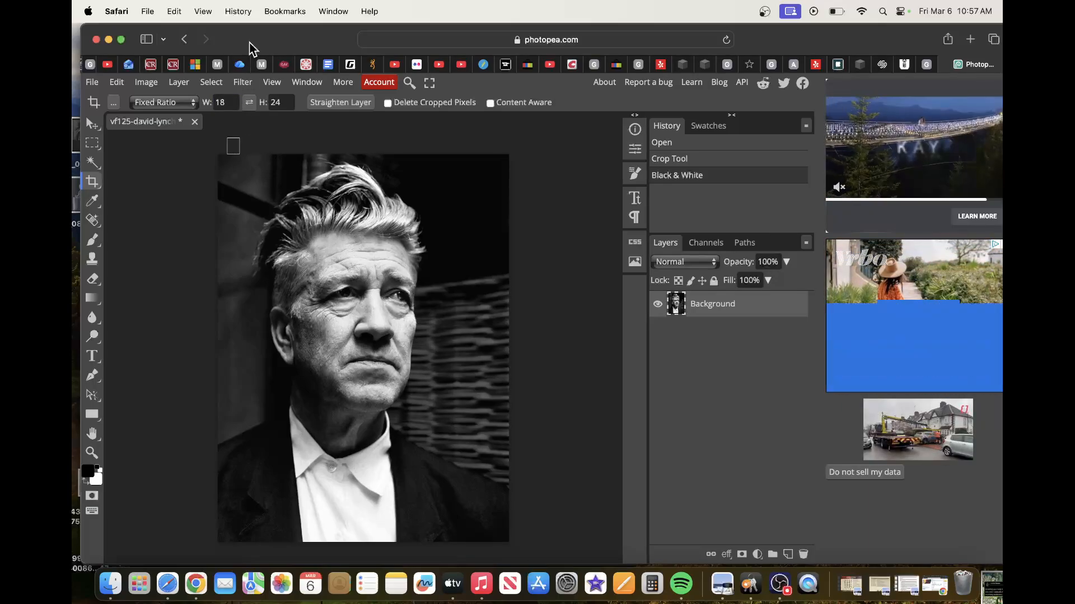
Apply a Brightness/Contrast adjustment to the portrait with brightness 15 and contrast -10
left_click(147, 83)
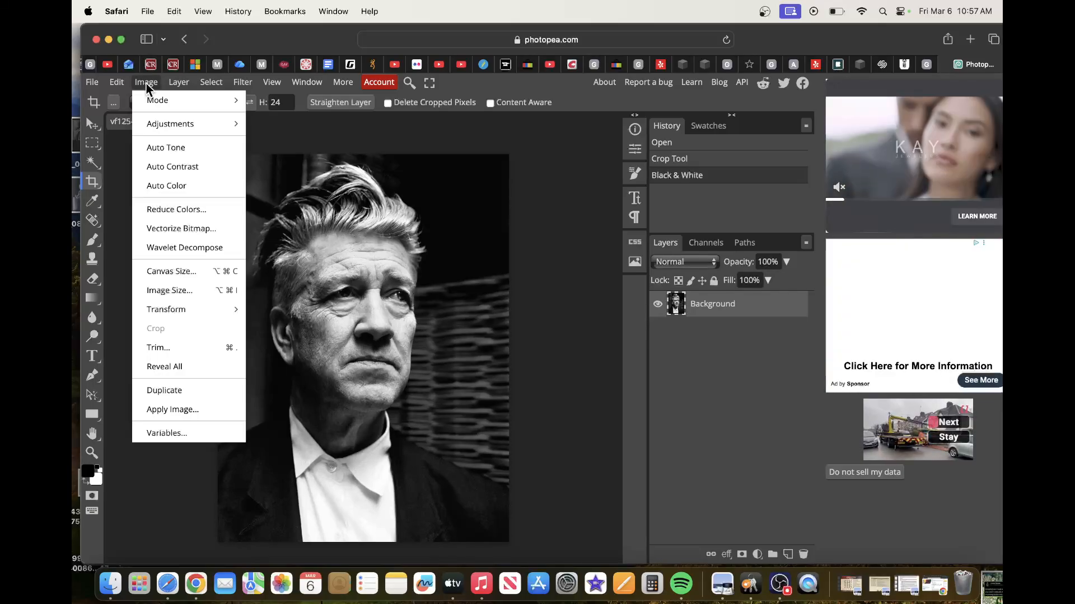
mouse_move(150, 122)
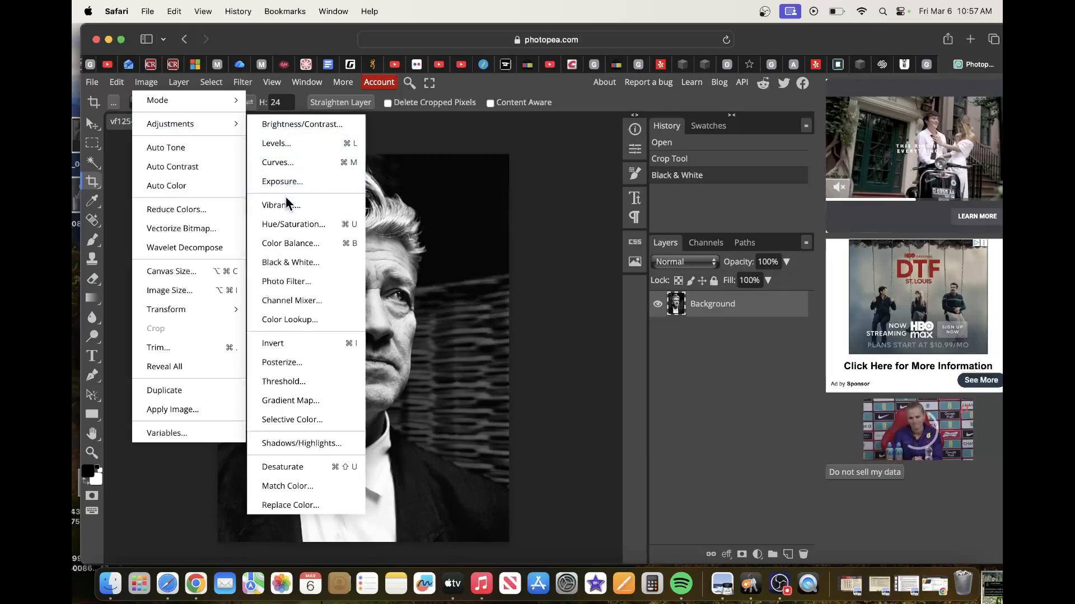
left_click(295, 123)
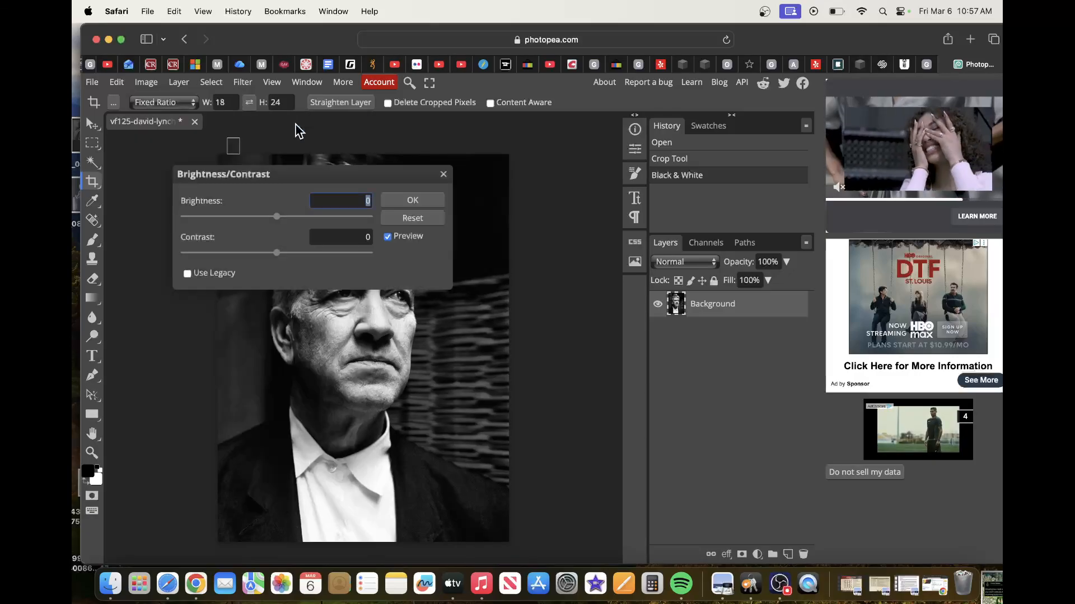
mouse_move(277, 218)
left_mouse_down()
mouse_move(338, 221)
mouse_move(286, 222)
left_mouse_up()
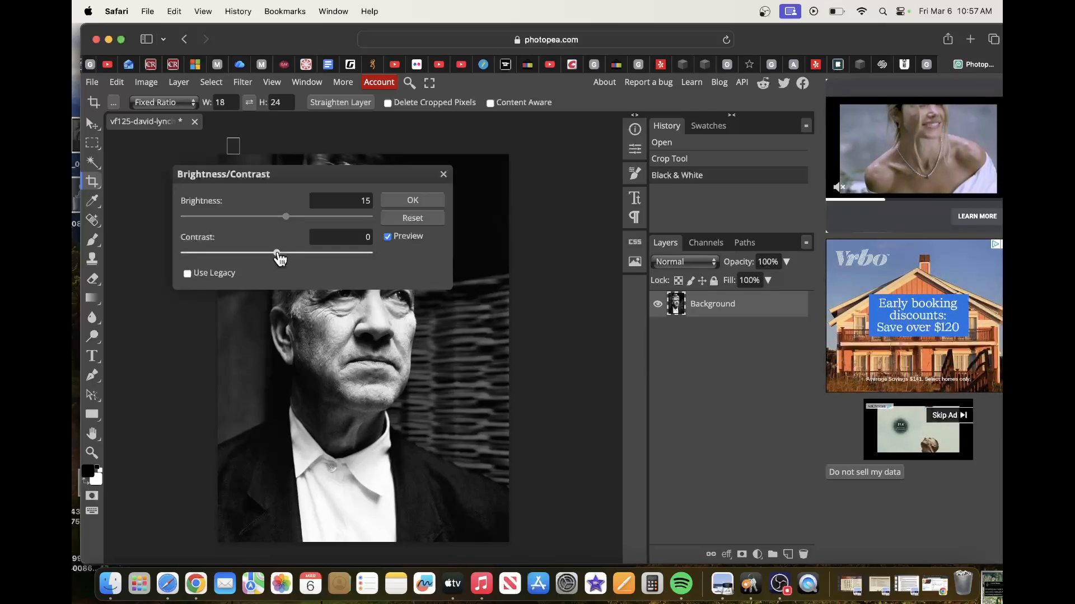
left_click_drag(280, 259, 205, 257)
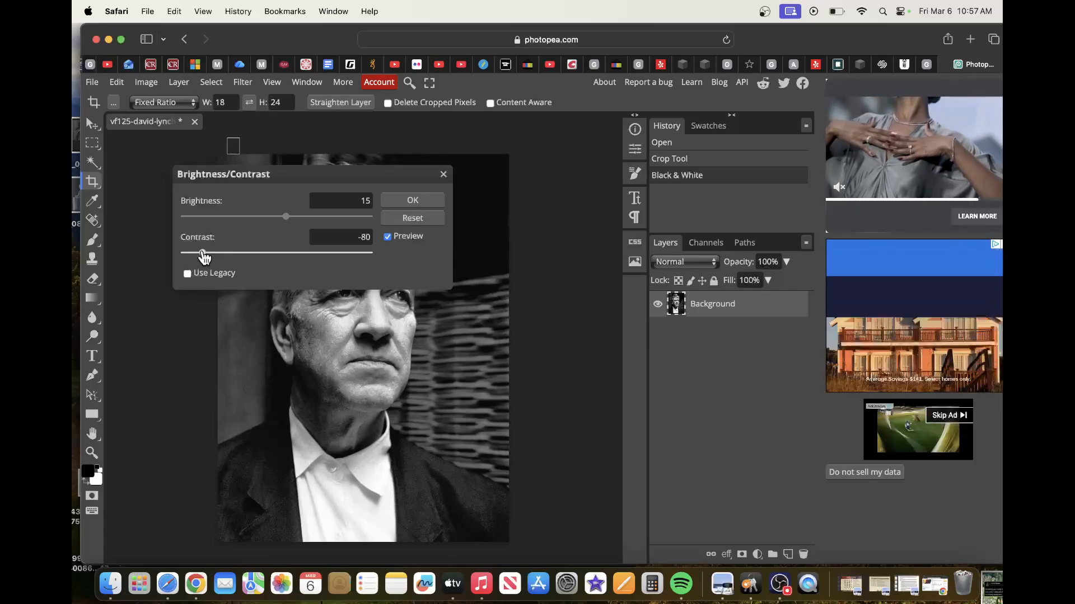
left_click_drag(204, 258, 213, 257)
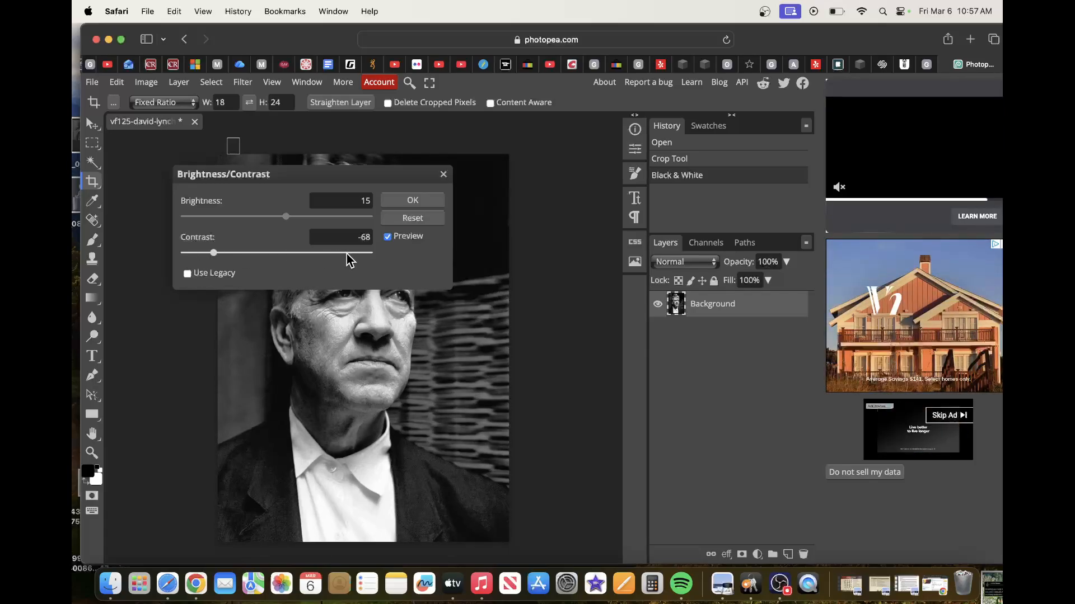
left_click(370, 254)
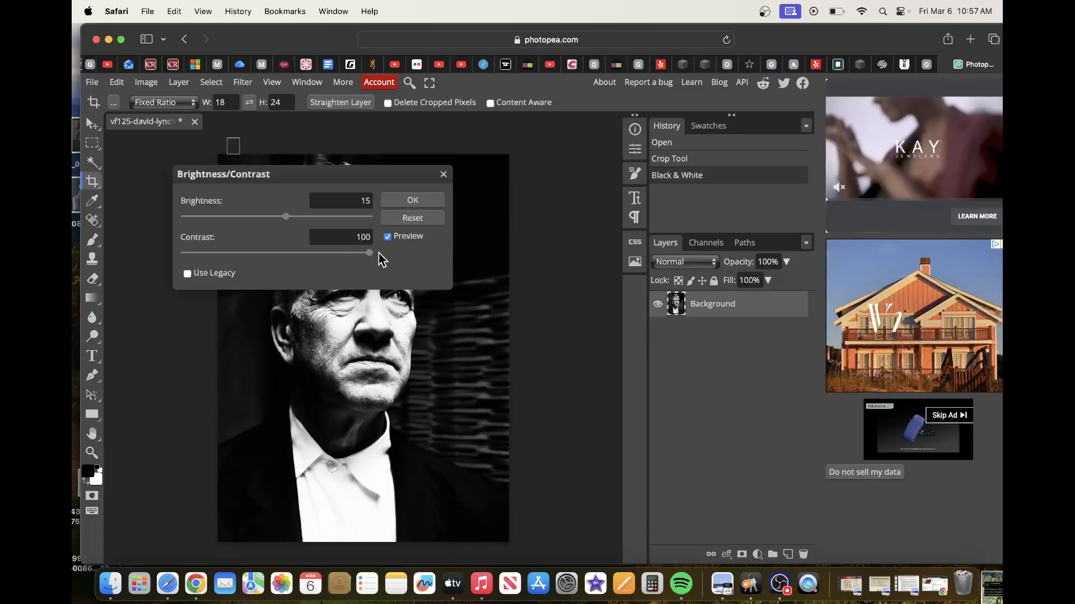
left_click(283, 255)
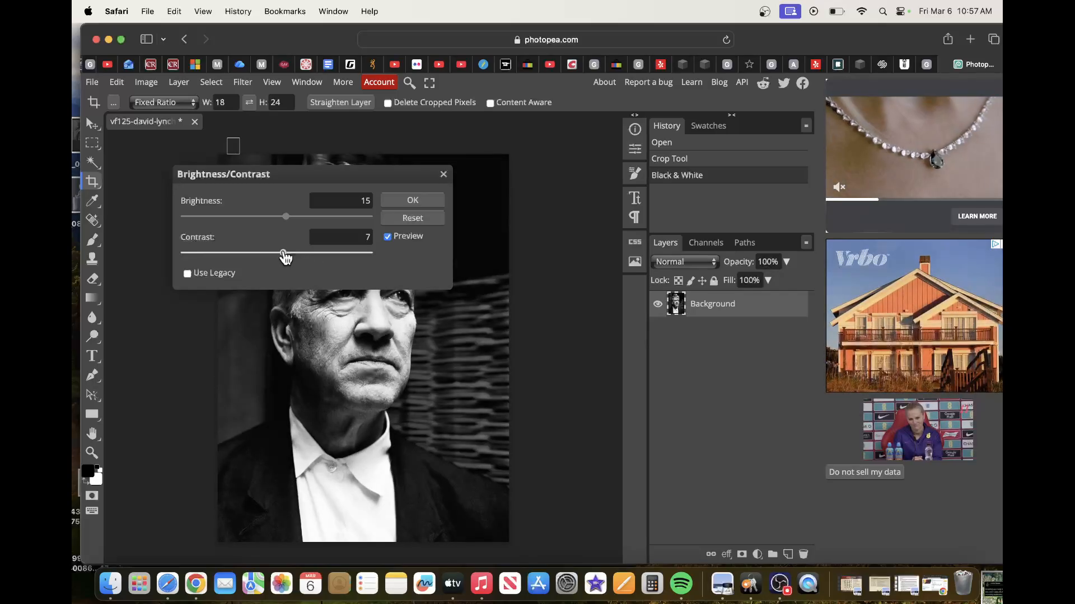
left_click_drag(285, 258, 270, 257)
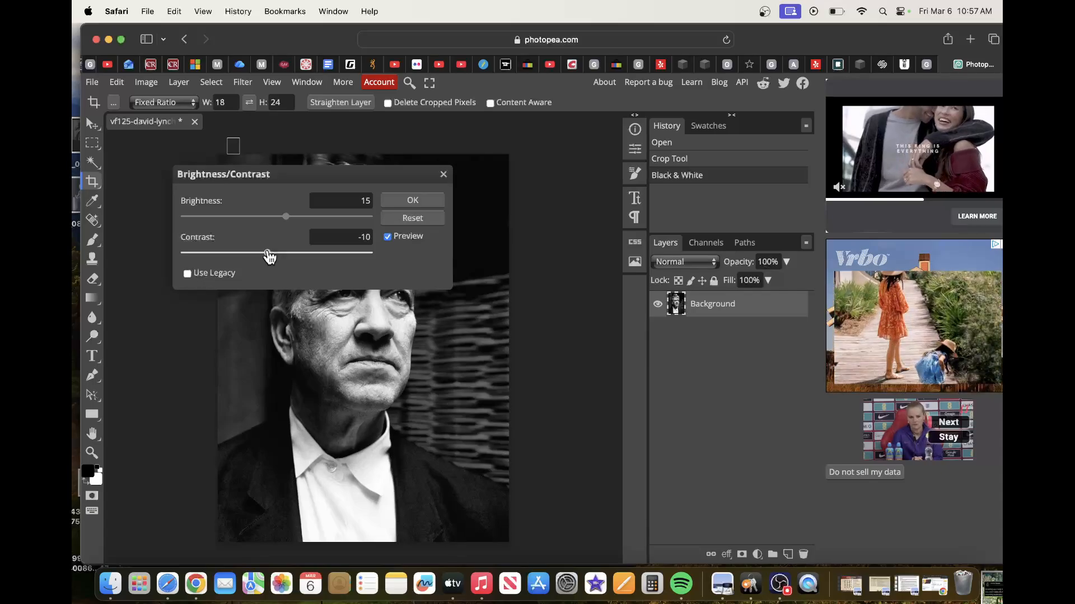
left_click(420, 202)
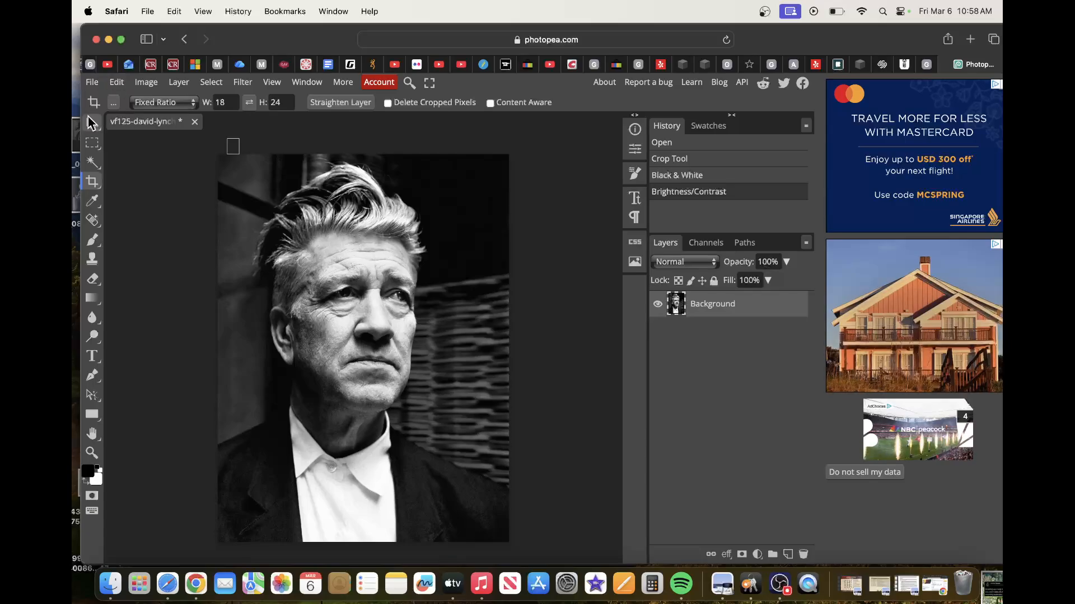
Export the edited portrait as a JPG with the default export settings and show the browser's downloads
left_click(92, 83)
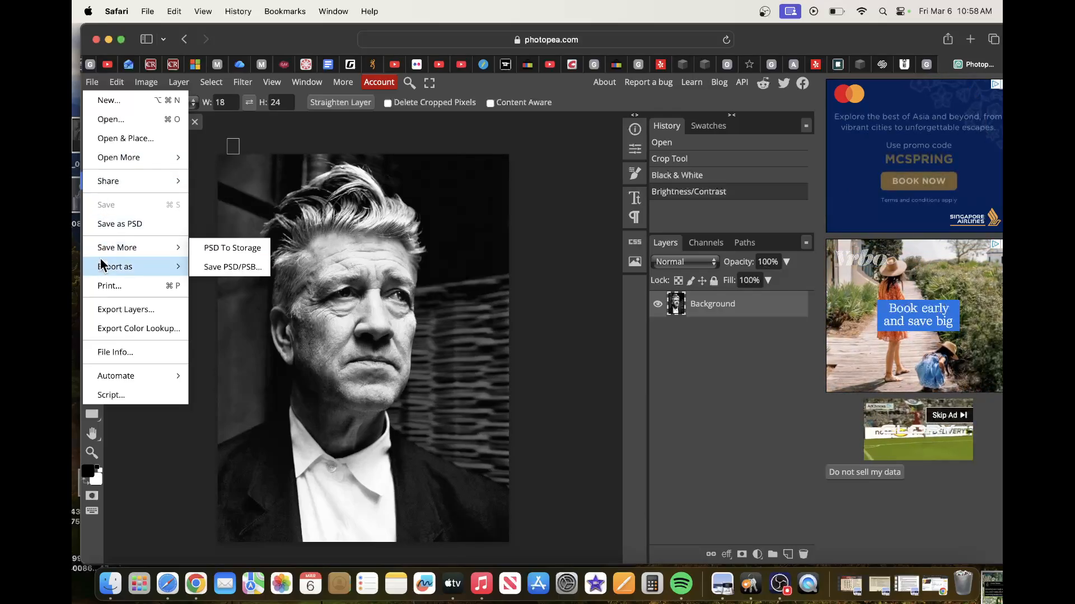
mouse_move(101, 274)
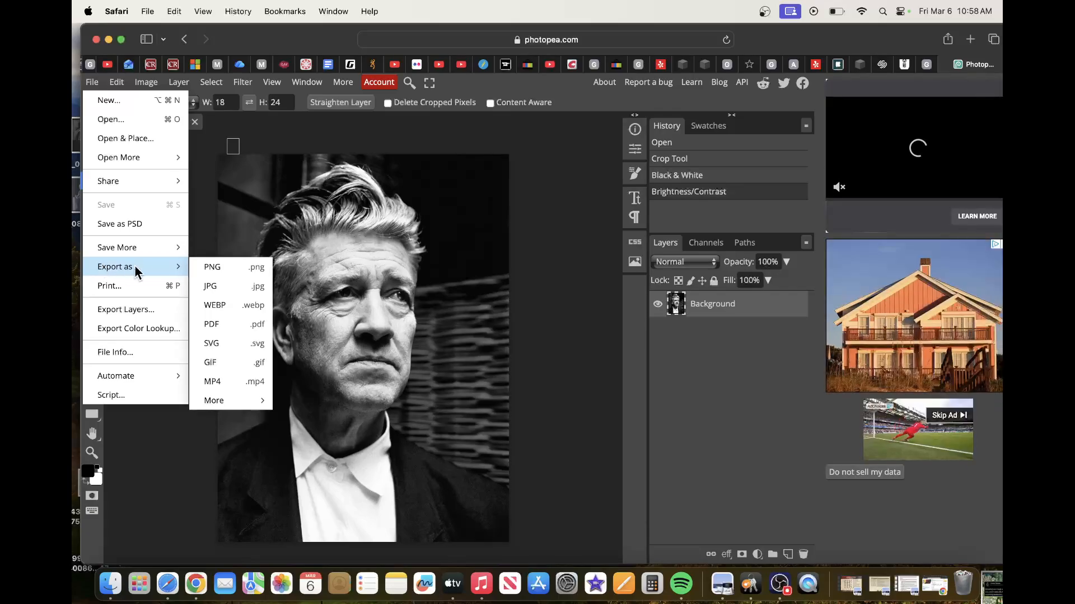
left_click(212, 286)
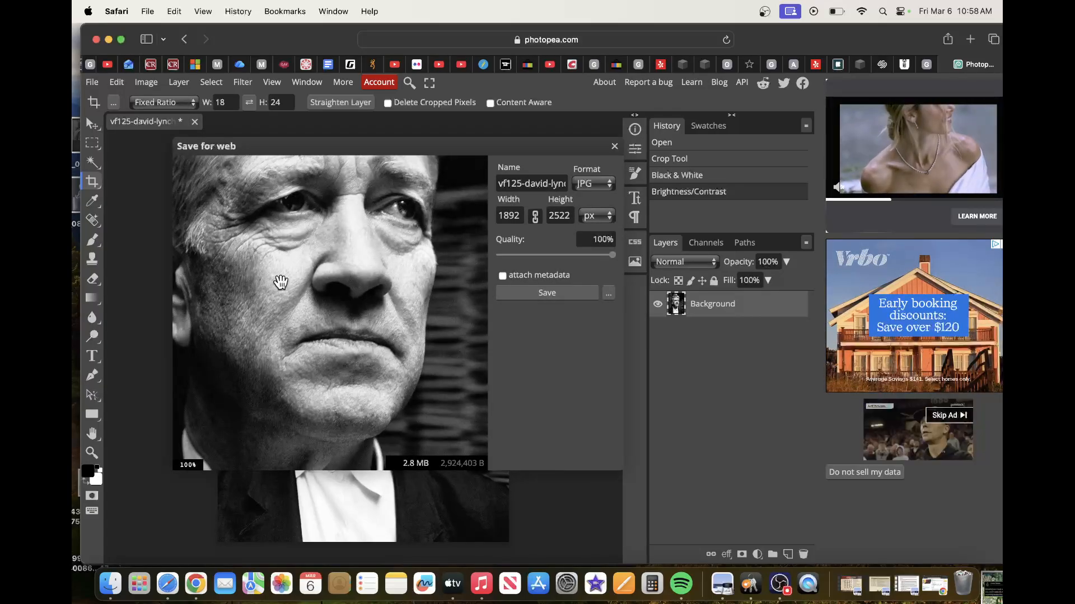
left_click(542, 292)
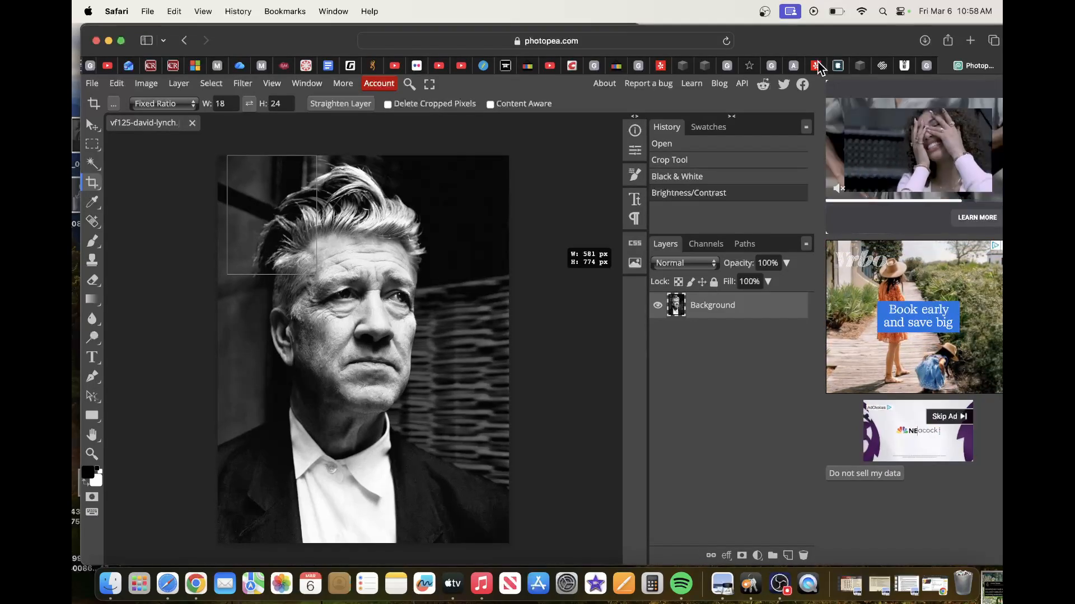
left_click(925, 40)
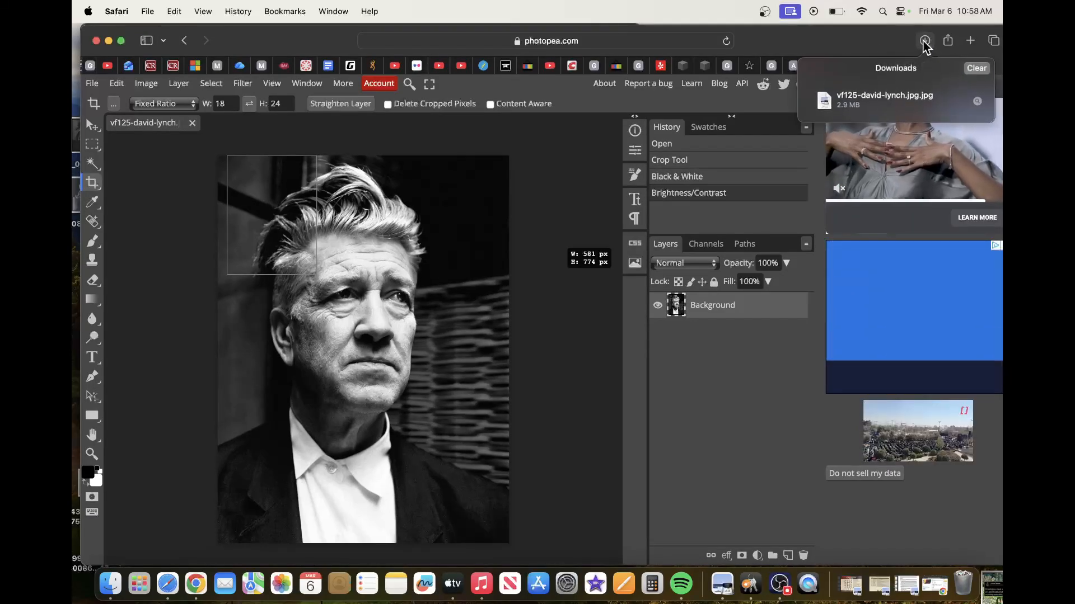
Show the exported JPG in the Downloads folder and rename it "vf125-david-lynch. final crop.jpg"
left_click(977, 101)
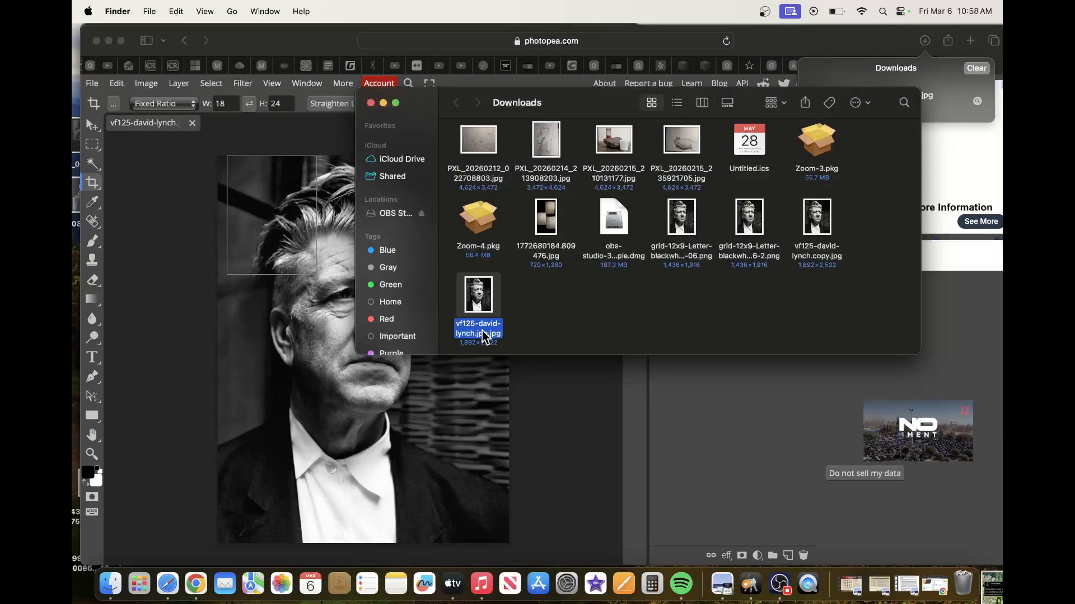
left_click(481, 335)
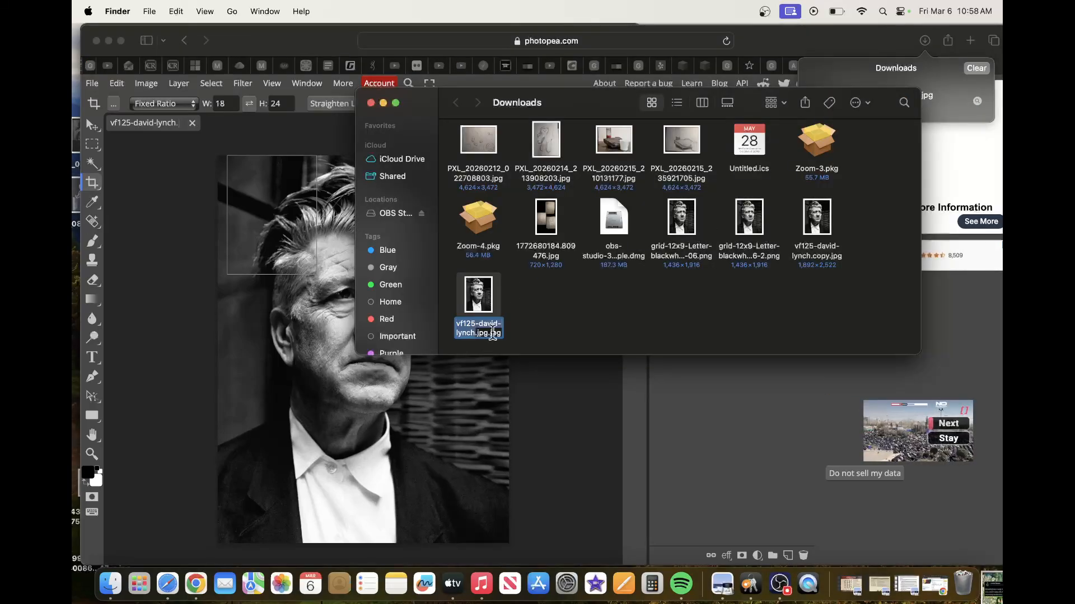
left_click(487, 332)
key("BackSpace")
key("BackSpace")
key("BackSpace")
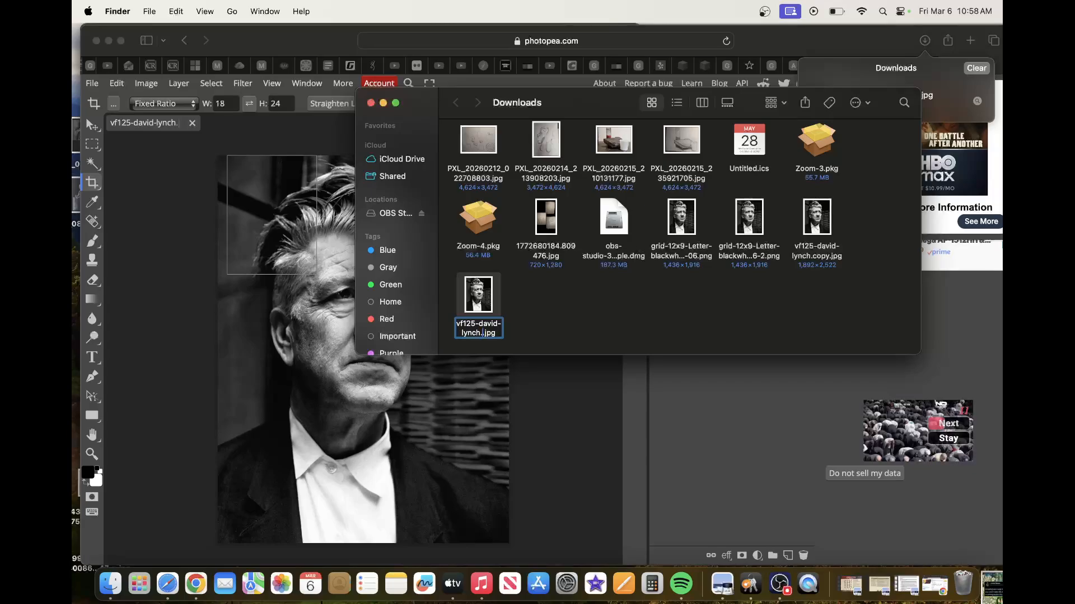
type("final")
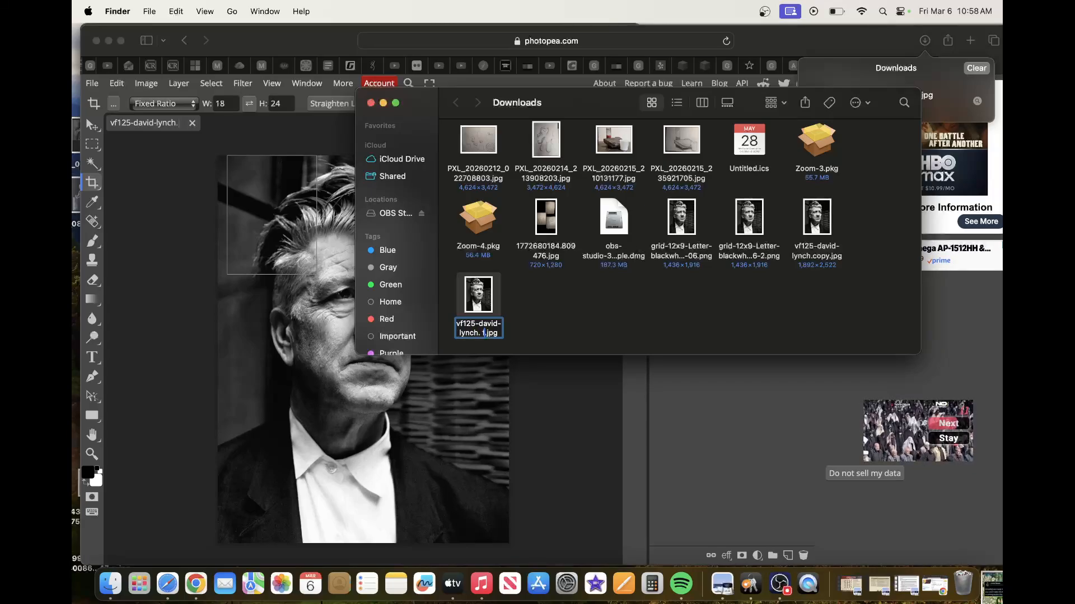
type(" crop")
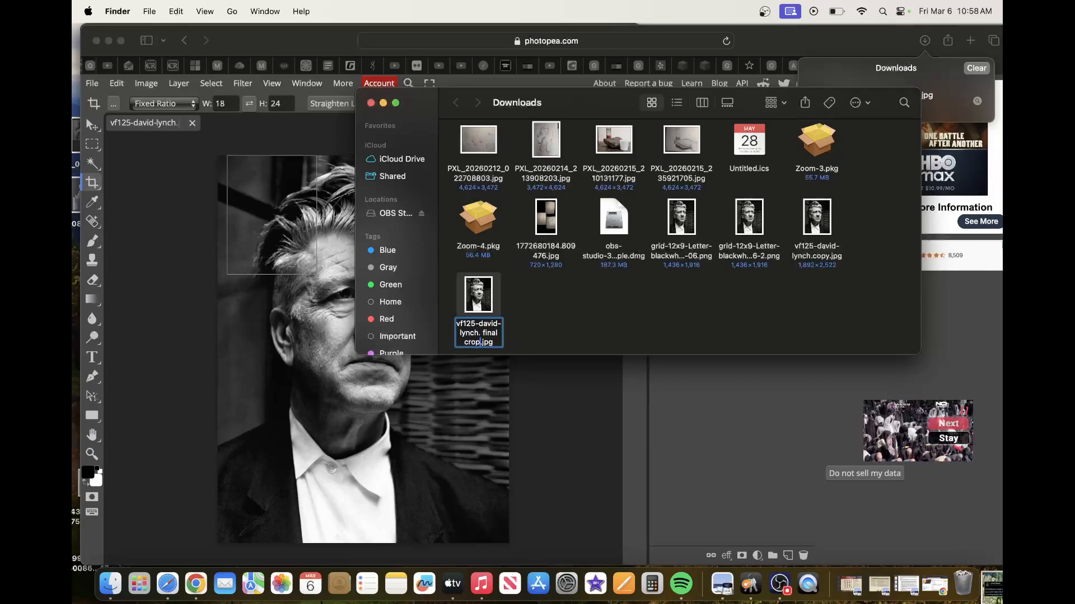
left_click(512, 305)
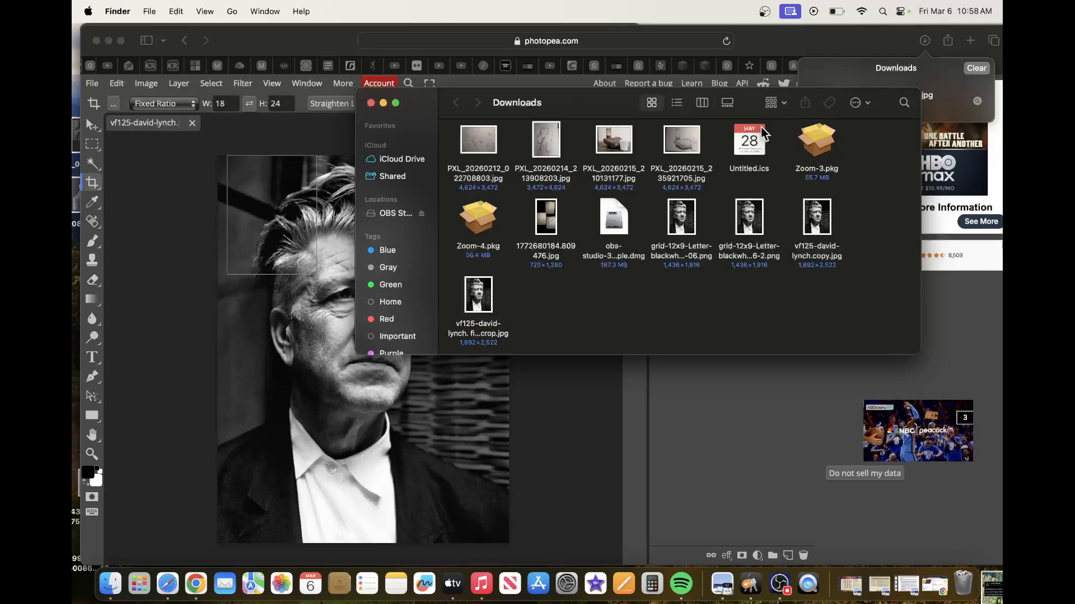
Move the renamed JPG from the Downloads folder to the desktop, close that folder, and clear the browser's download list
left_click_drag(794, 36, 776, 129)
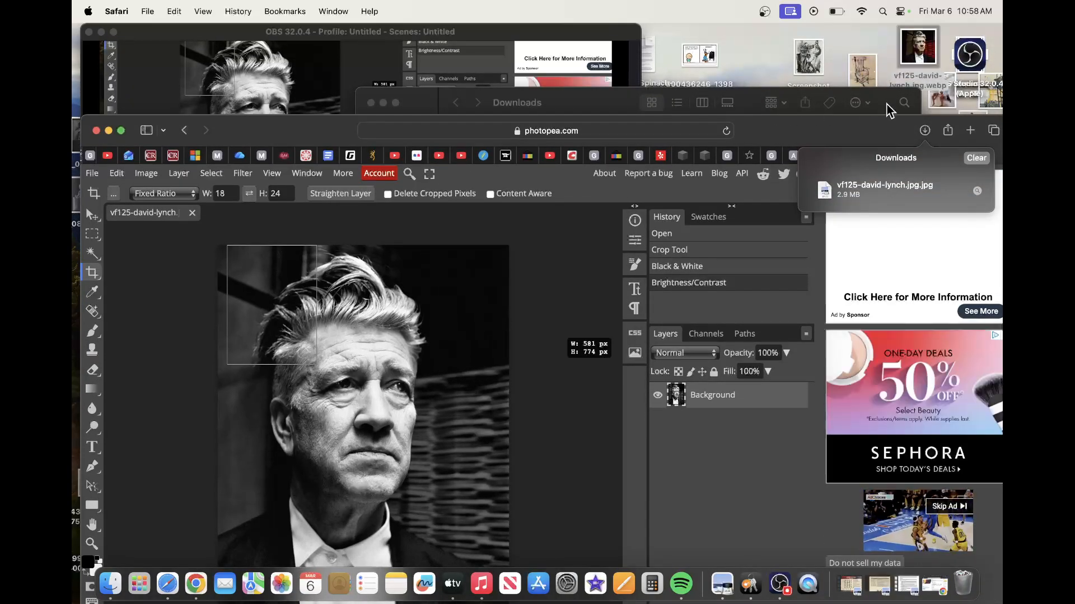
left_click(889, 104)
left_click_drag(478, 295, 763, 49)
left_click(370, 102)
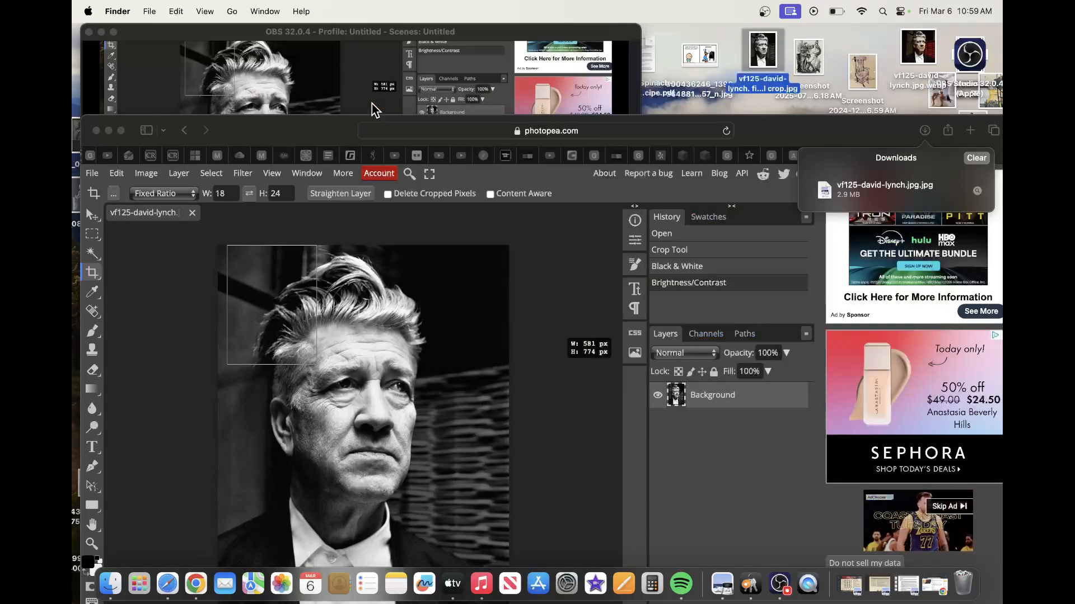
left_click_drag(311, 128, 311, 61)
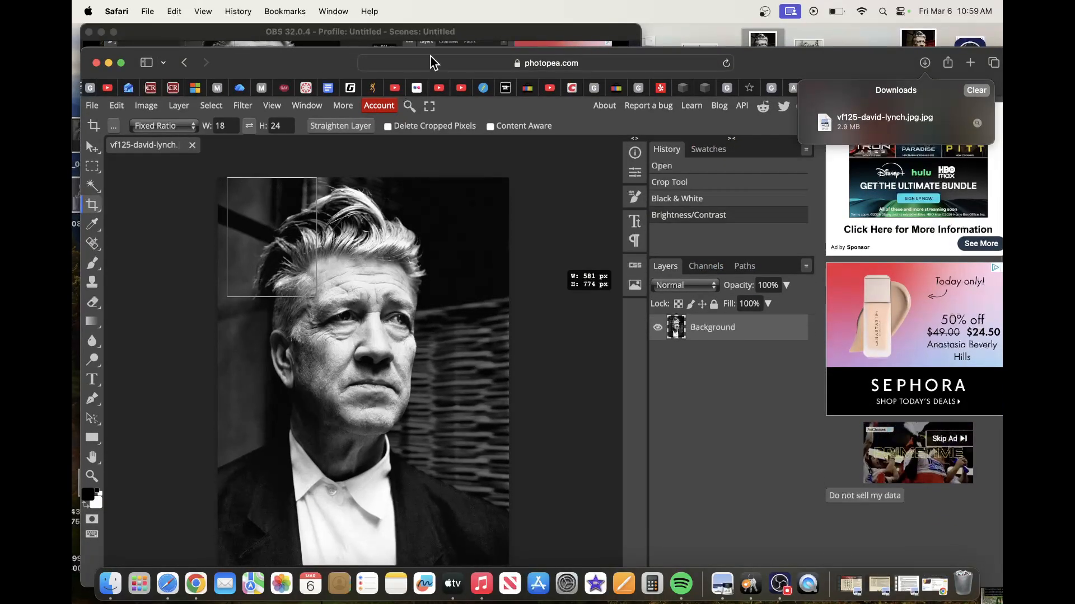
left_click(976, 91)
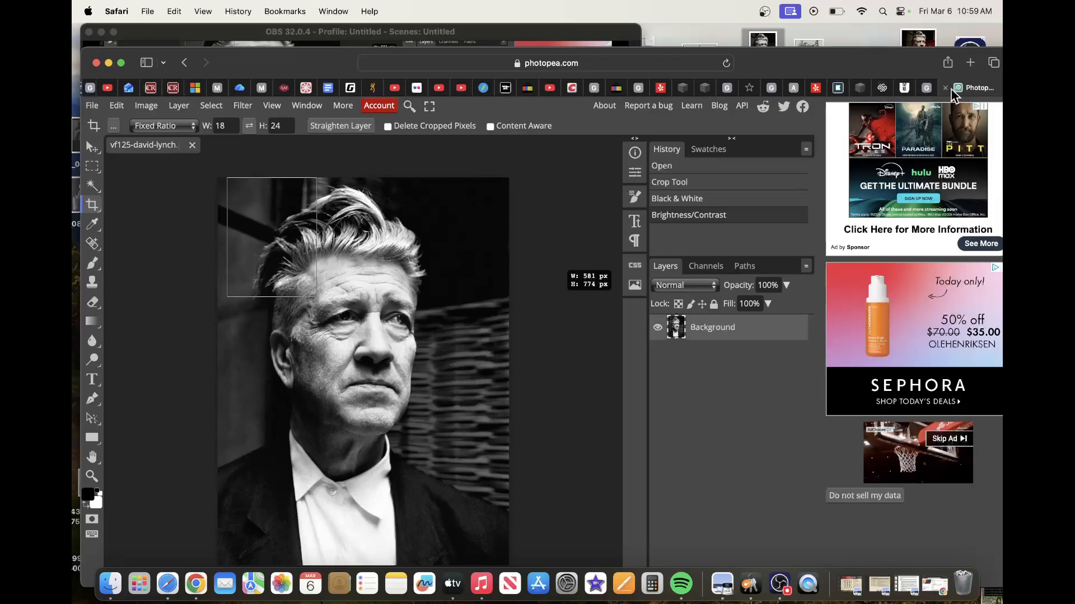
Switch to Grid Maker Pro and upload "vf125-david-lynch. final crop.jpg" from the desktop as the reference image
left_click(927, 88)
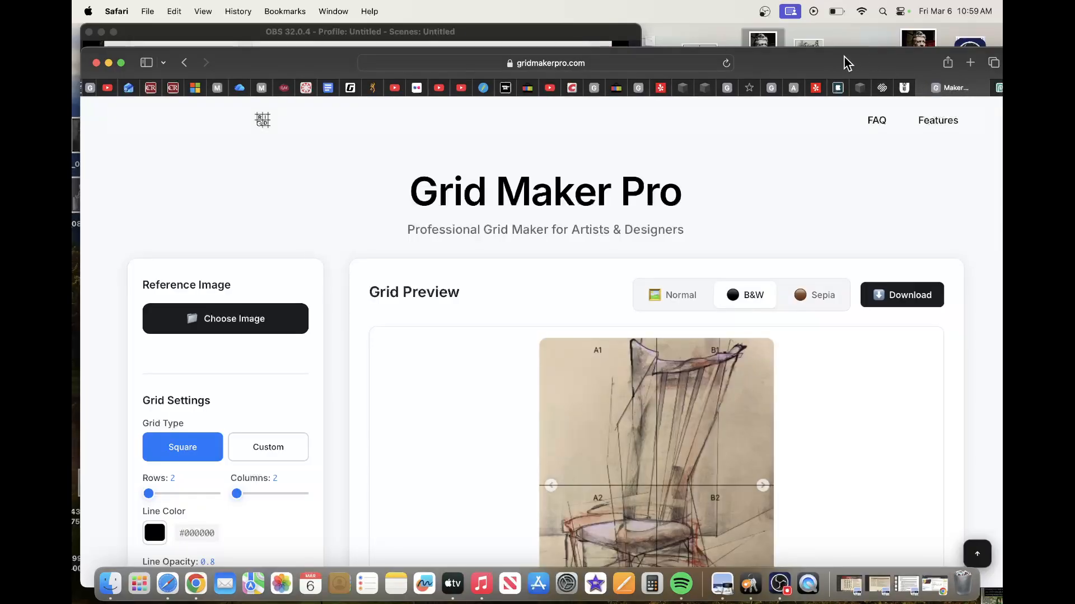
left_click_drag(841, 56, 843, 34)
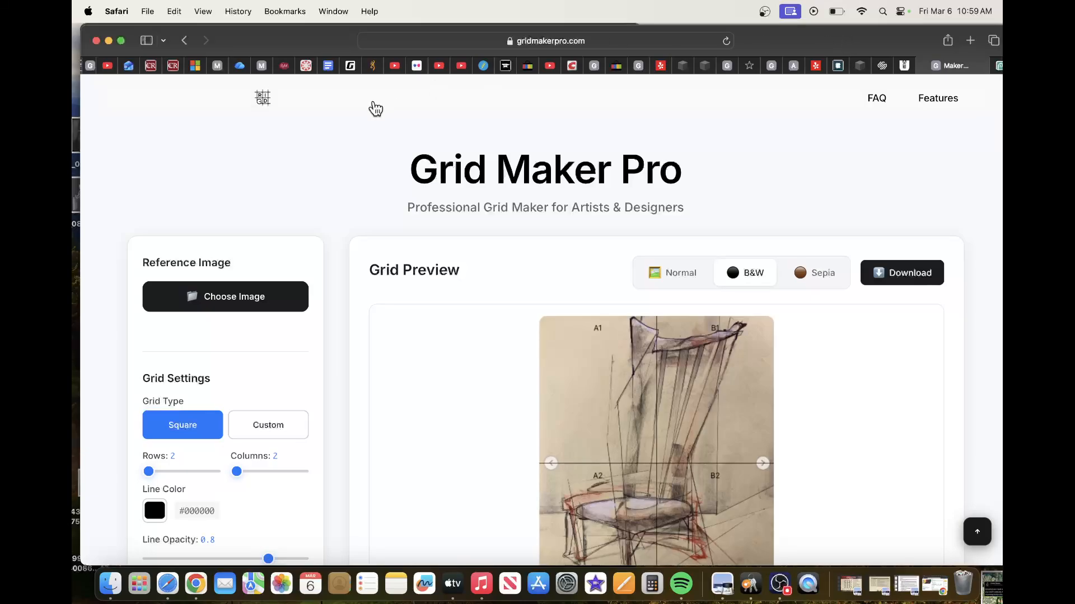
left_click(217, 296)
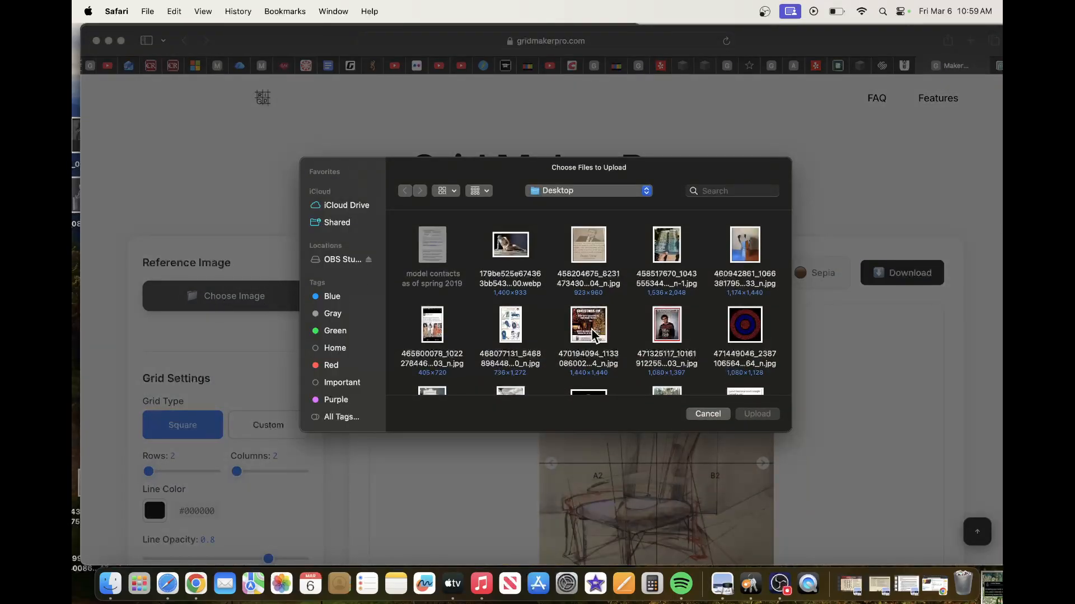
scroll(592, 331, "down", 15)
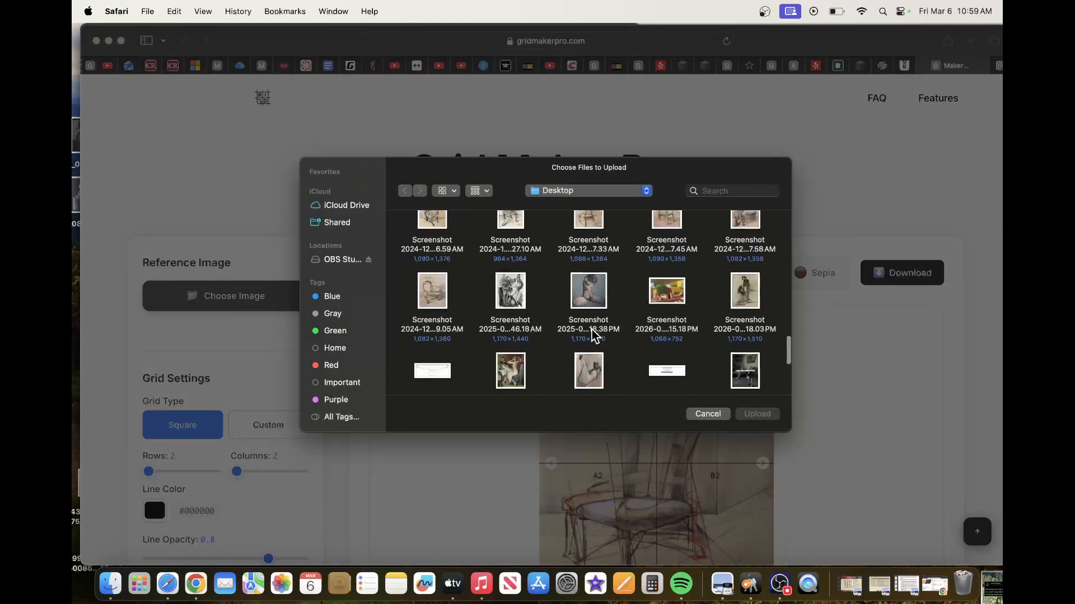
scroll(594, 335, "down", 5)
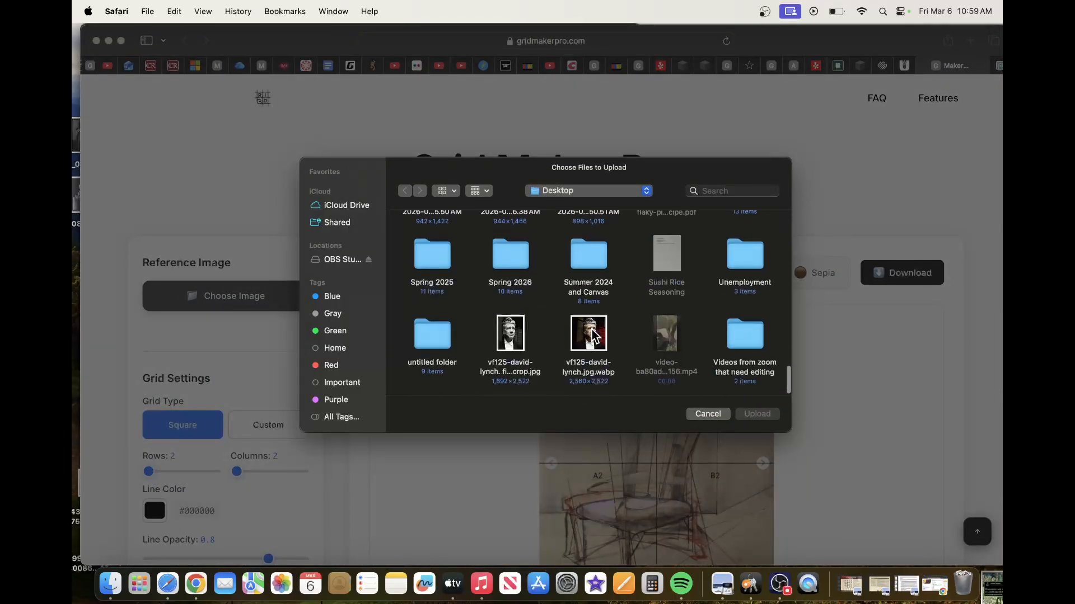
left_click(511, 339)
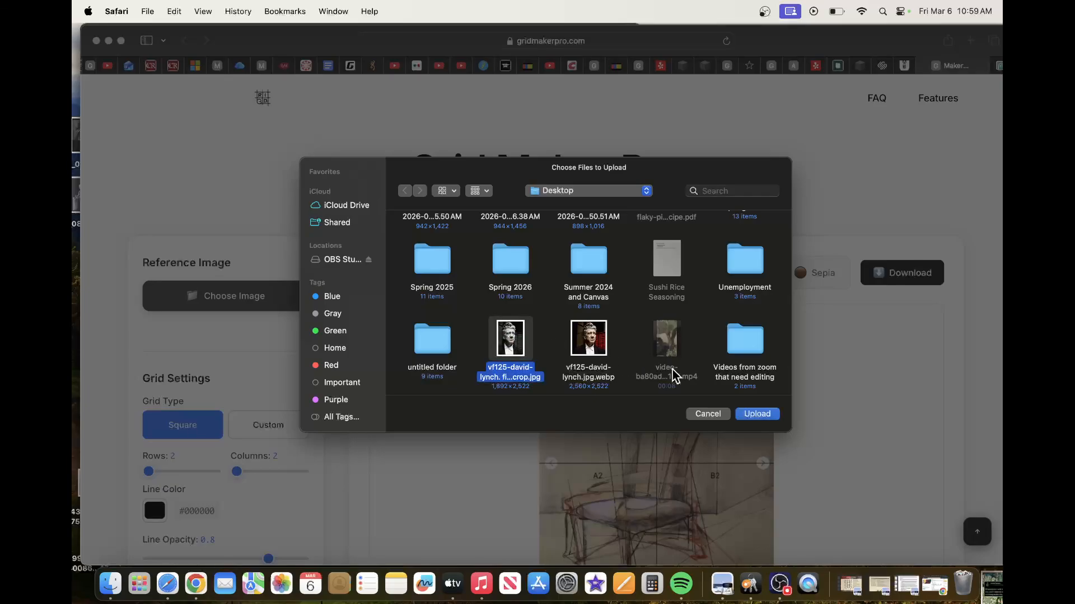
left_click(759, 415)
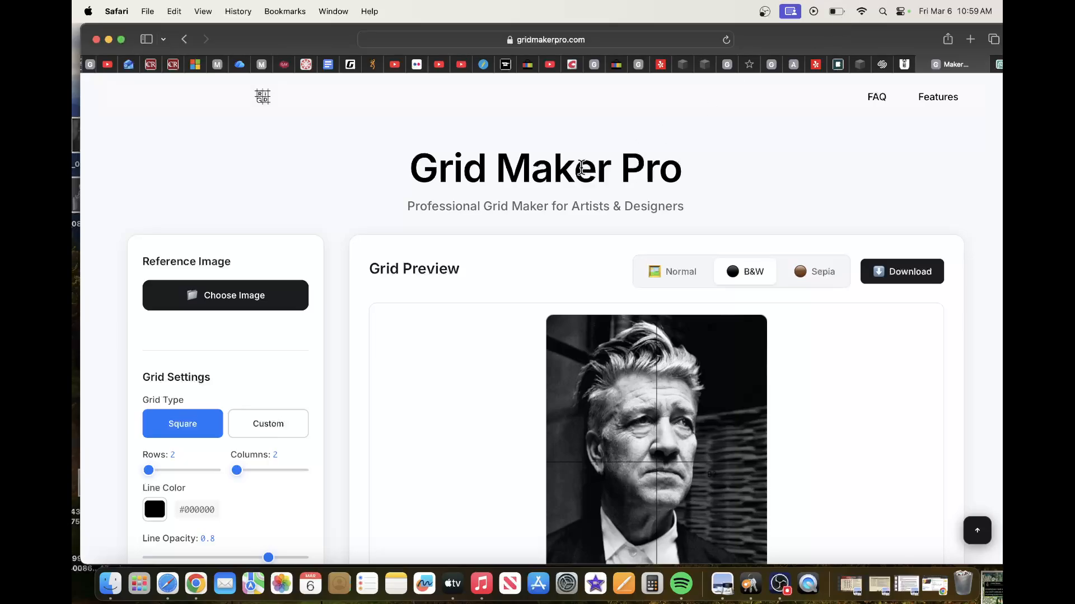
Set the square grid over the portrait to 9 columns and 12 rows
scroll(248, 379, "down", 5)
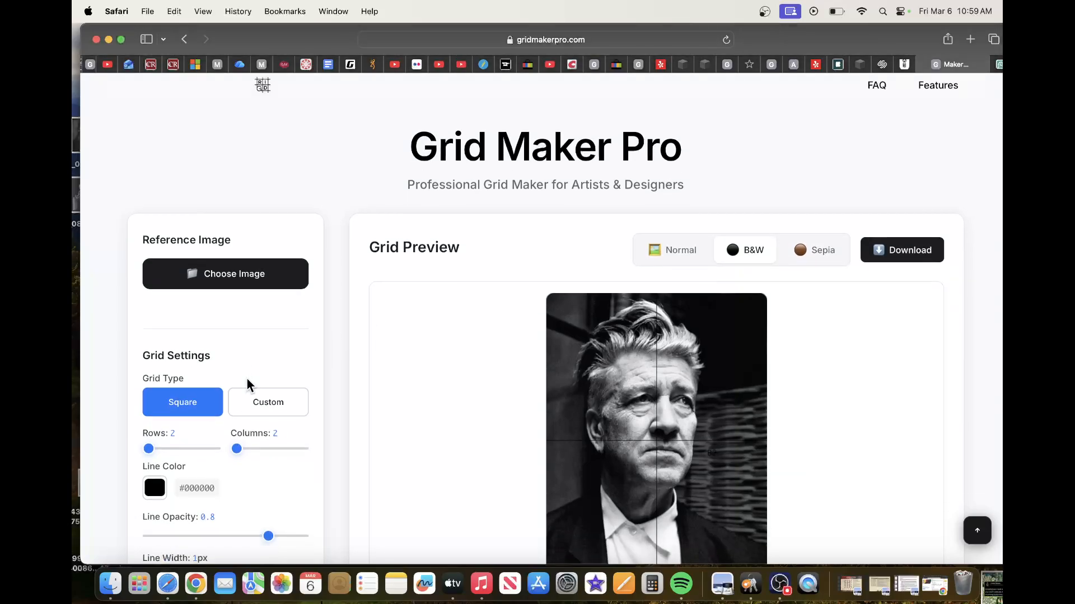
scroll(247, 377, "down", 1)
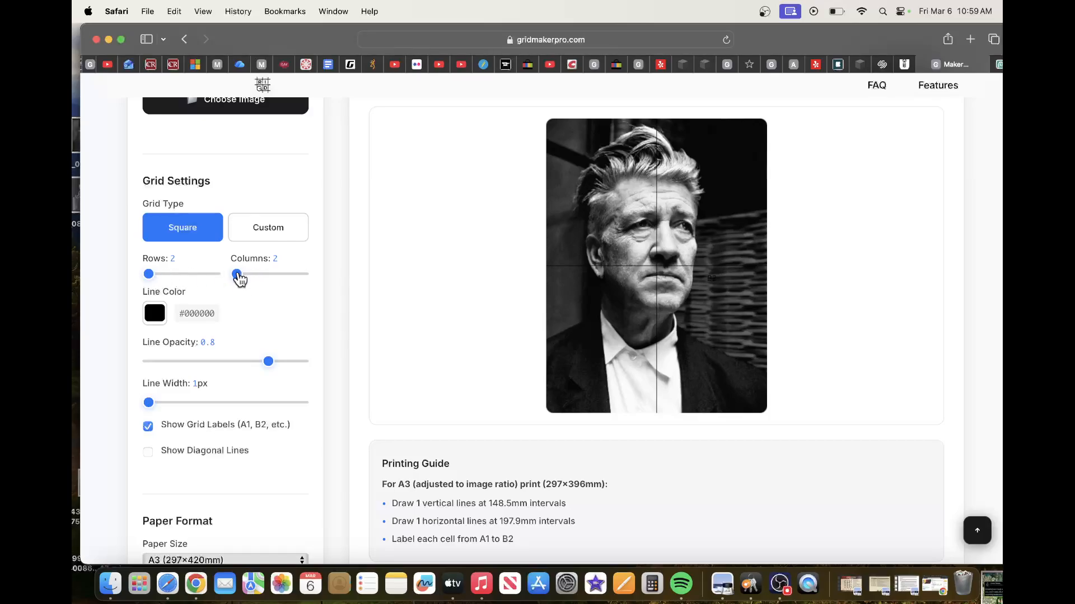
left_click_drag(239, 277, 265, 279)
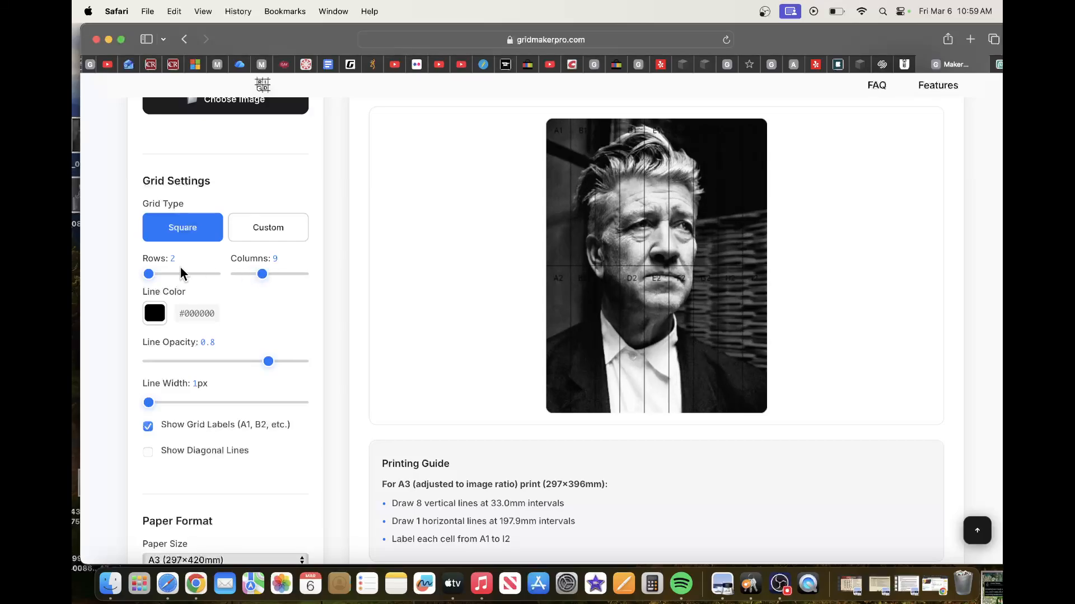
left_click_drag(150, 277, 187, 279)
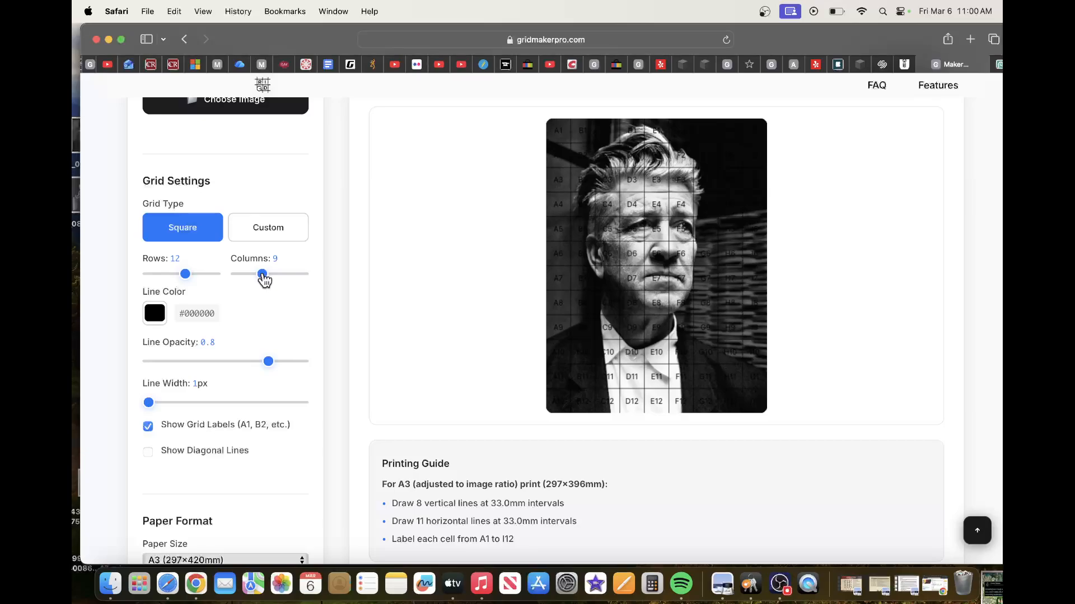
Try a denser grid of 12 columns and 16 rows, and restore 12 rows and 9 columns
left_click_drag(263, 275, 274, 275)
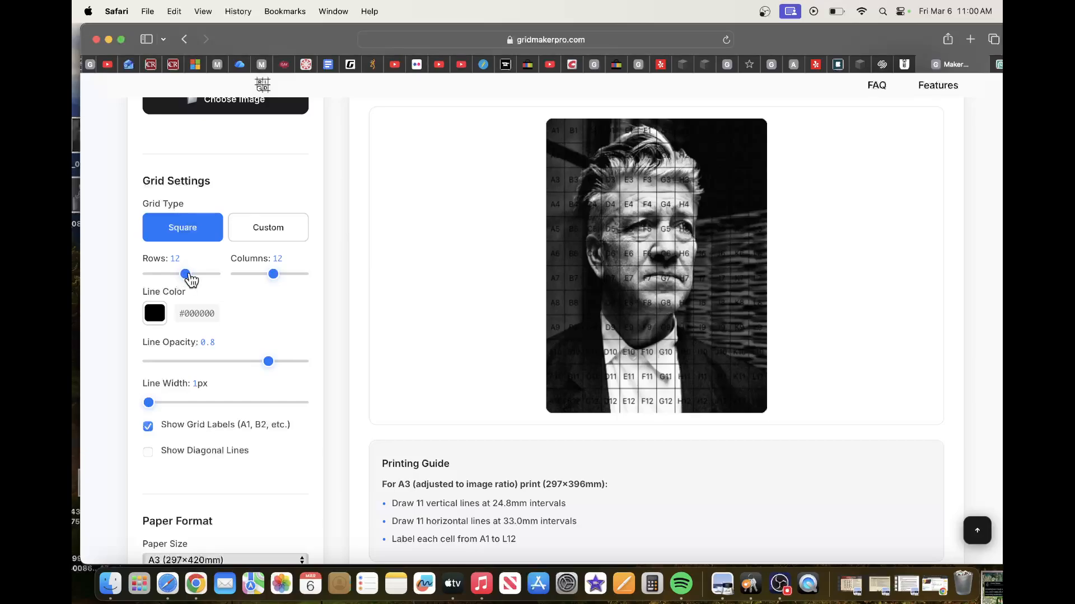
left_click_drag(190, 278, 201, 278)
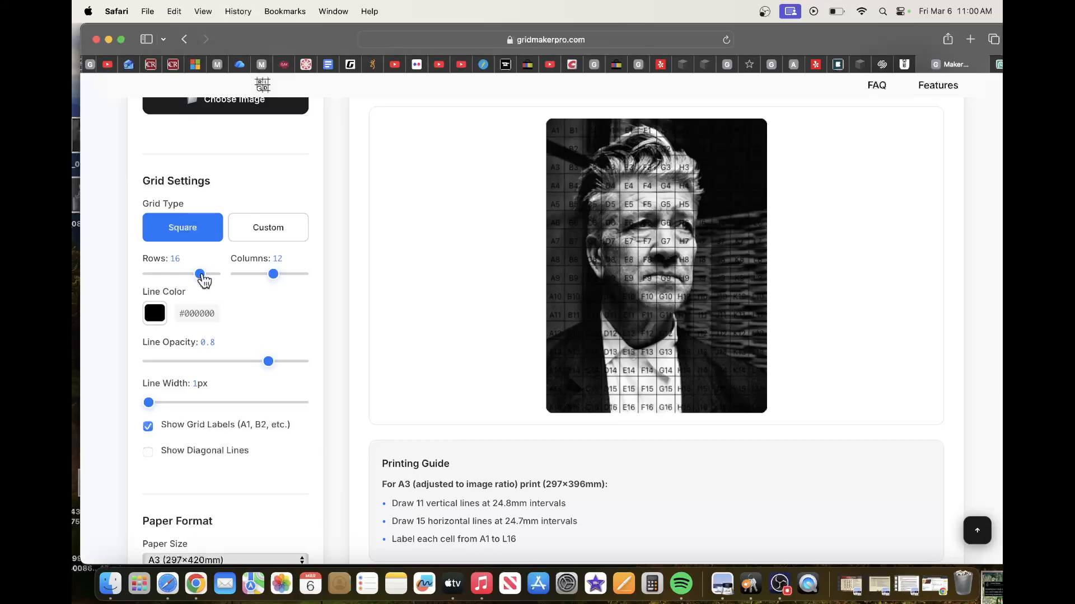
left_click_drag(204, 280, 188, 280)
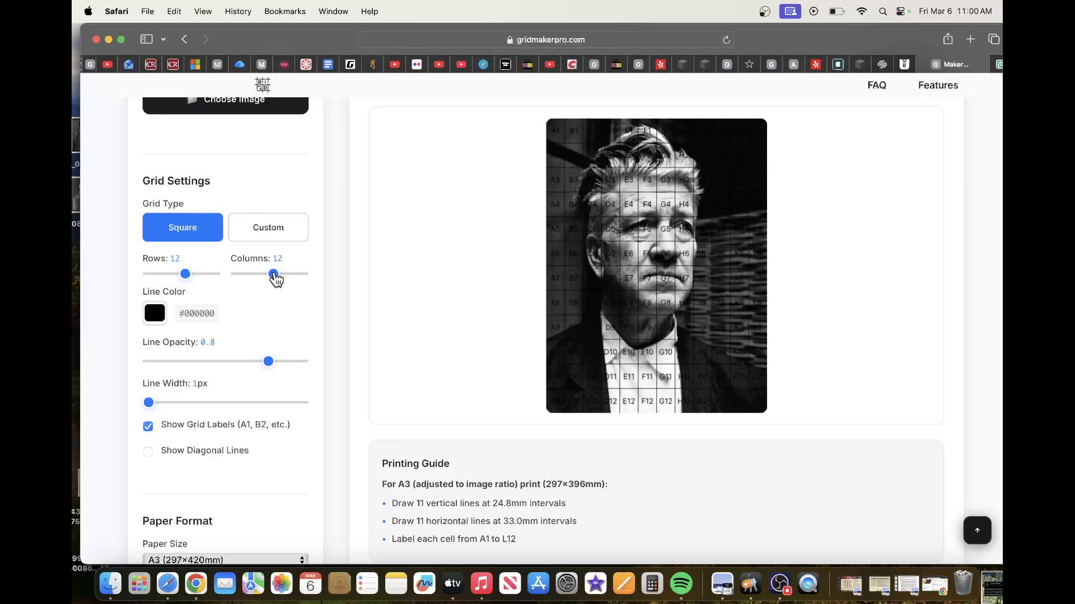
left_click_drag(274, 277, 265, 280)
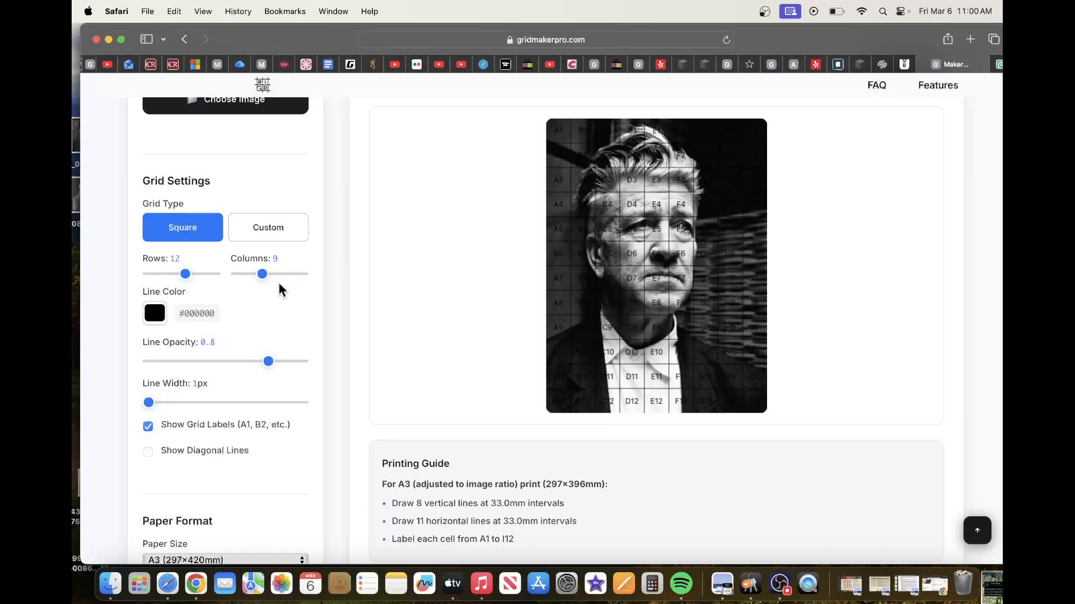
Try white for the grid lines, and set the line color to grey #919191
left_click(153, 320)
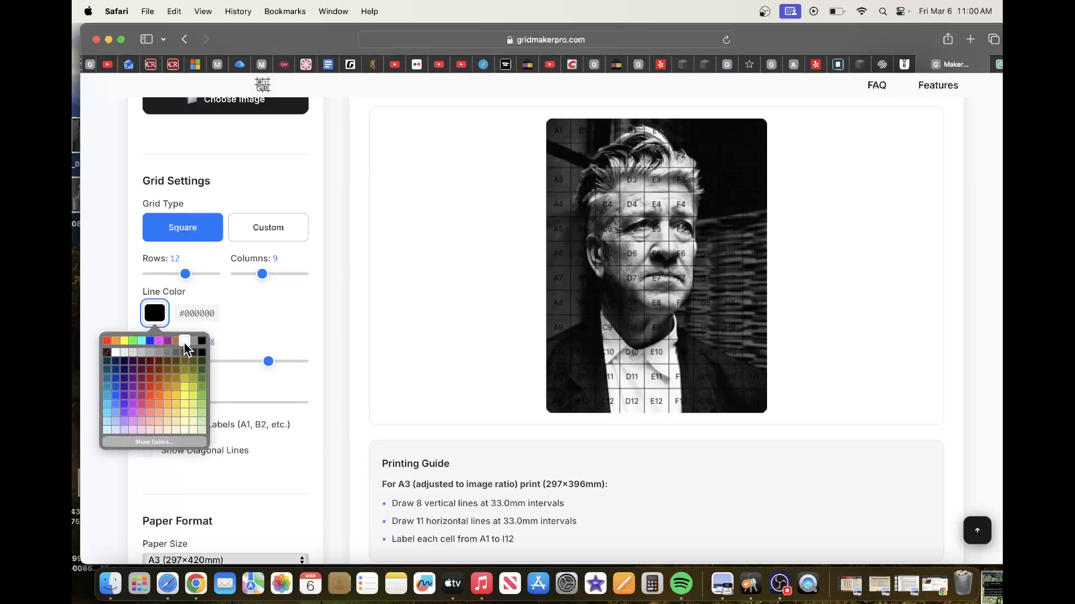
left_click(184, 342)
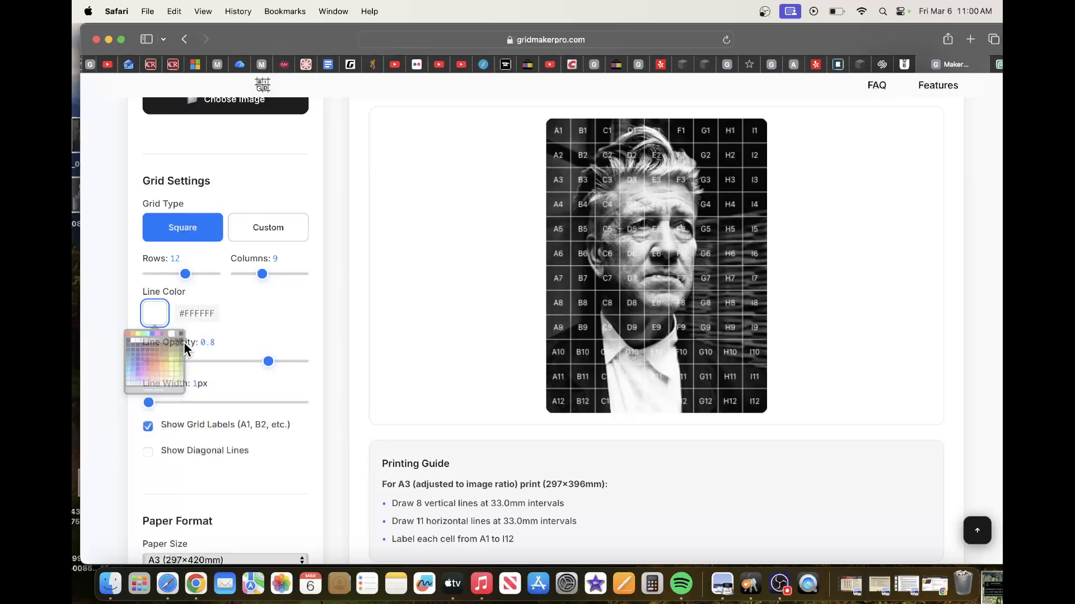
left_click(156, 318)
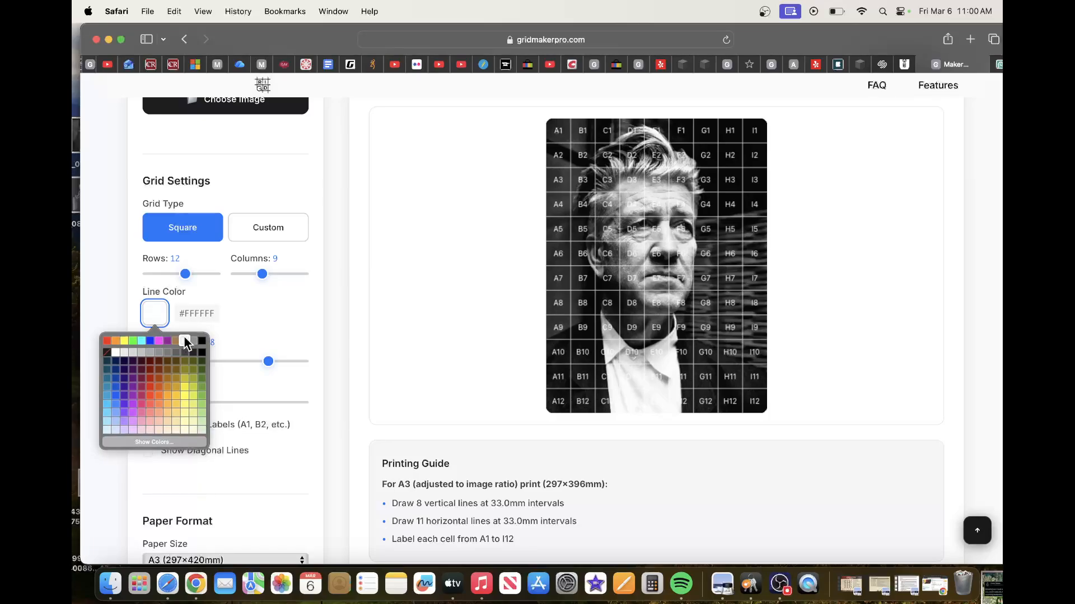
left_click(193, 341)
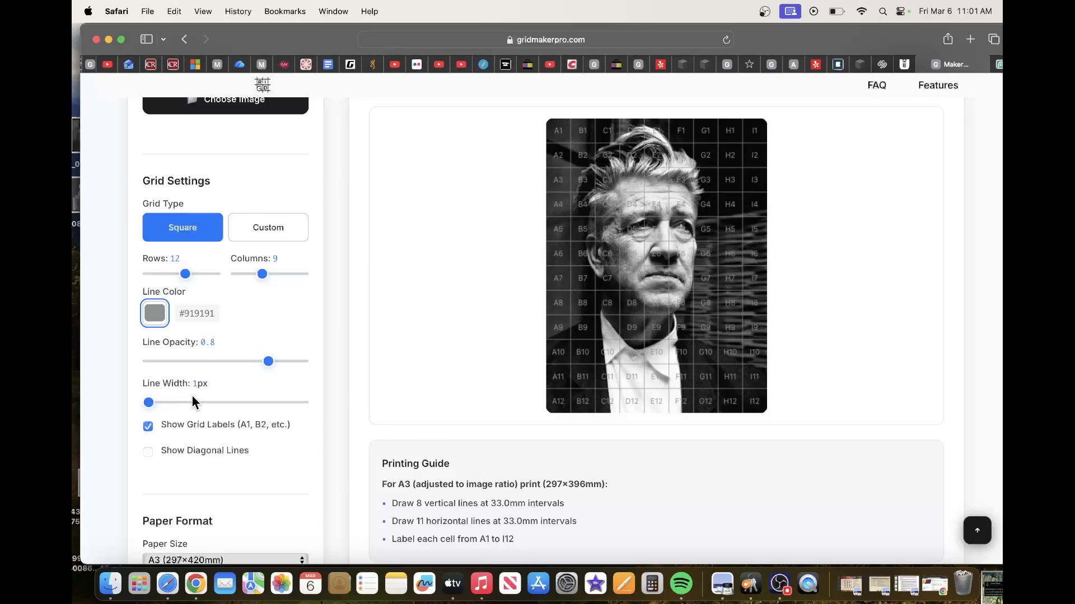
Keep the line width at 1px, hide the grid labels, and set the paper size to Letter (216×279mm)
mouse_move(151, 405)
left_mouse_down()
mouse_move(280, 403)
mouse_move(147, 402)
left_mouse_up()
scroll(217, 374, "down", 2)
scroll(218, 380, "down", 4)
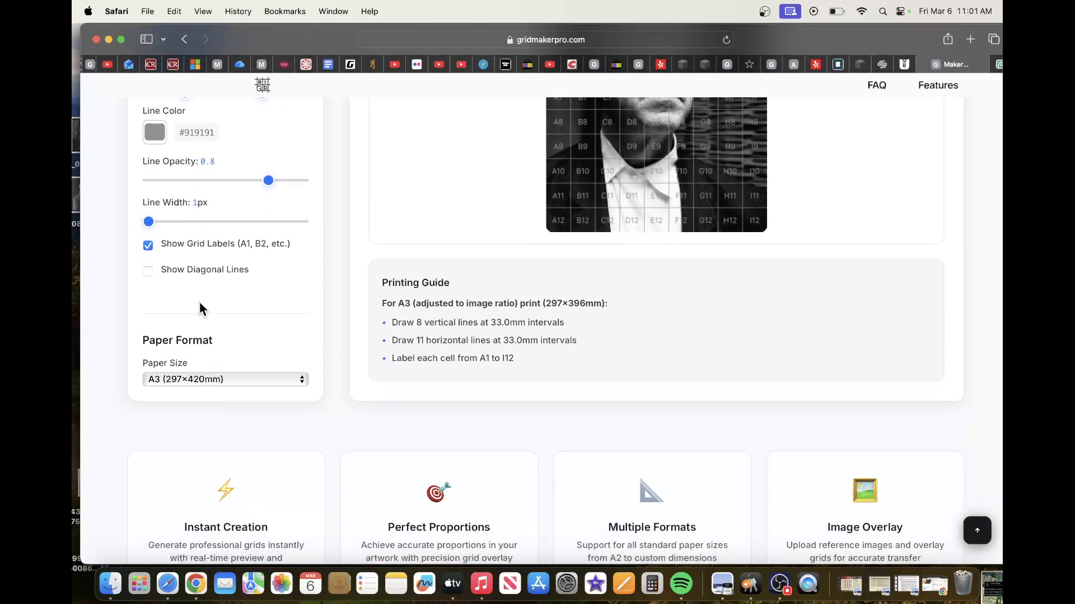
left_click(148, 246)
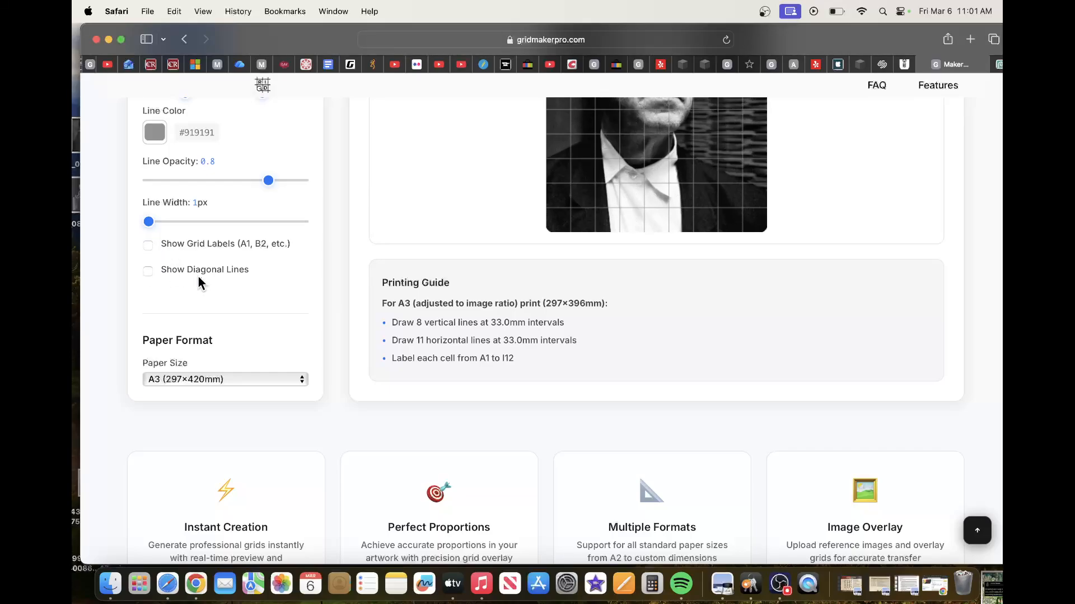
left_click(303, 383)
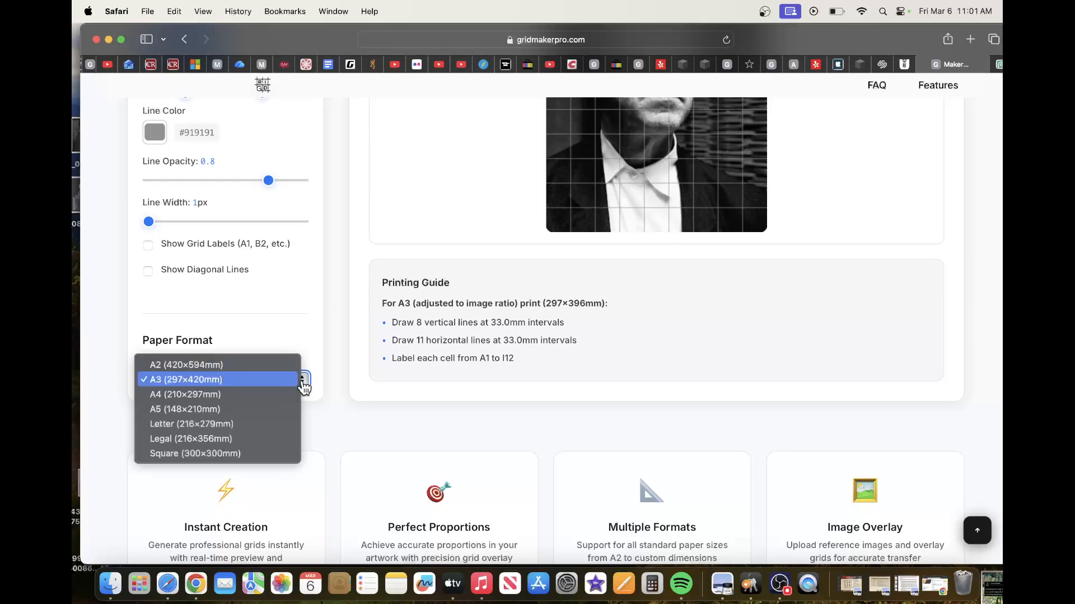
left_click(279, 429)
Download the black-and-white portrait with its 12-row by 9-column grid overlay
scroll(402, 304, "up", 5)
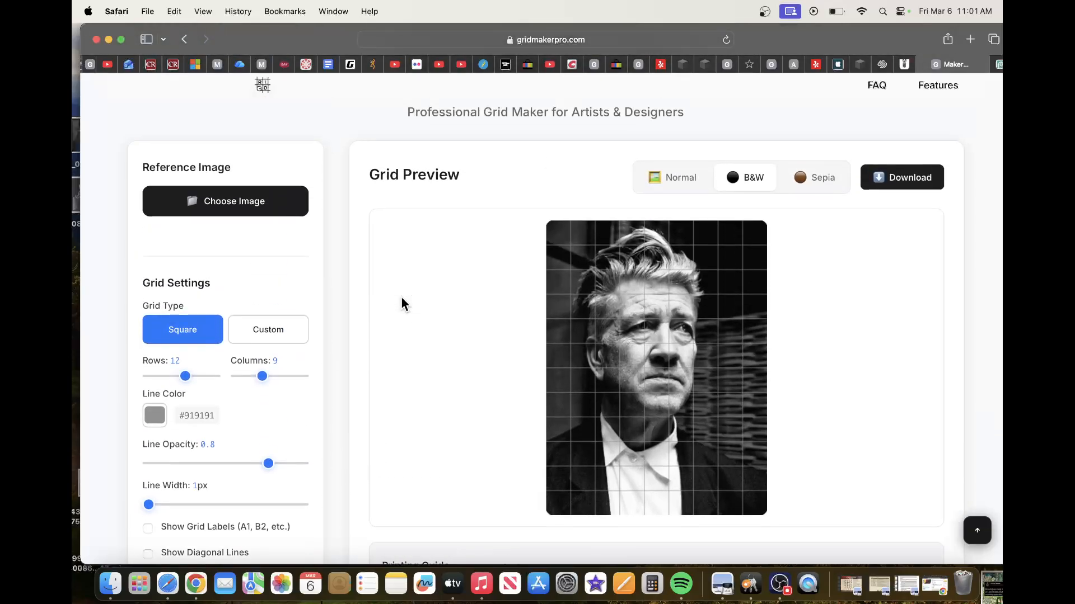
scroll(402, 304, "up", 1)
scroll(401, 298, "down", 1)
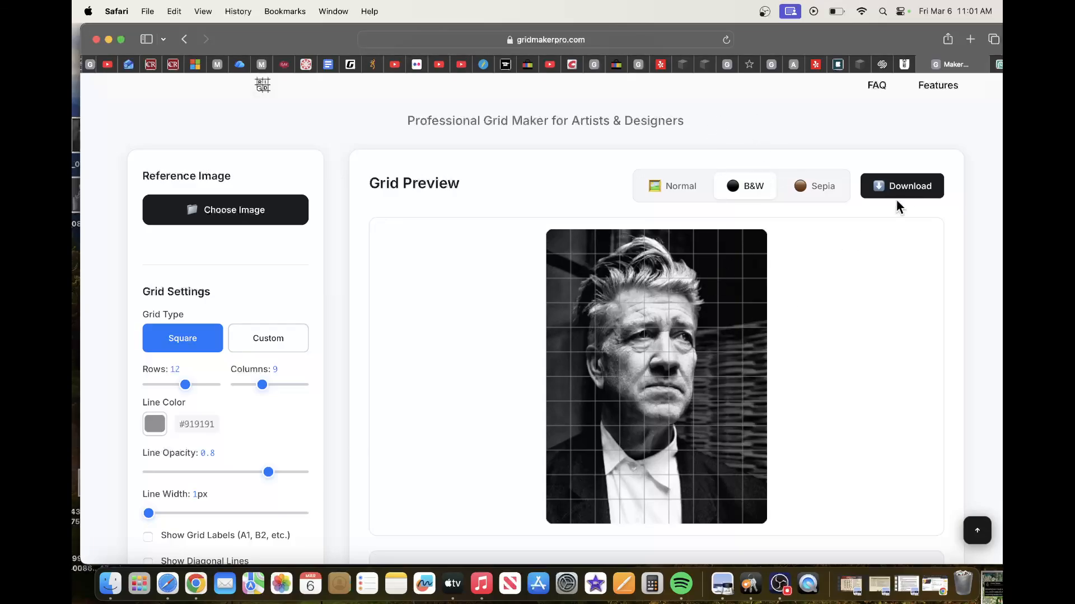
left_click(911, 193)
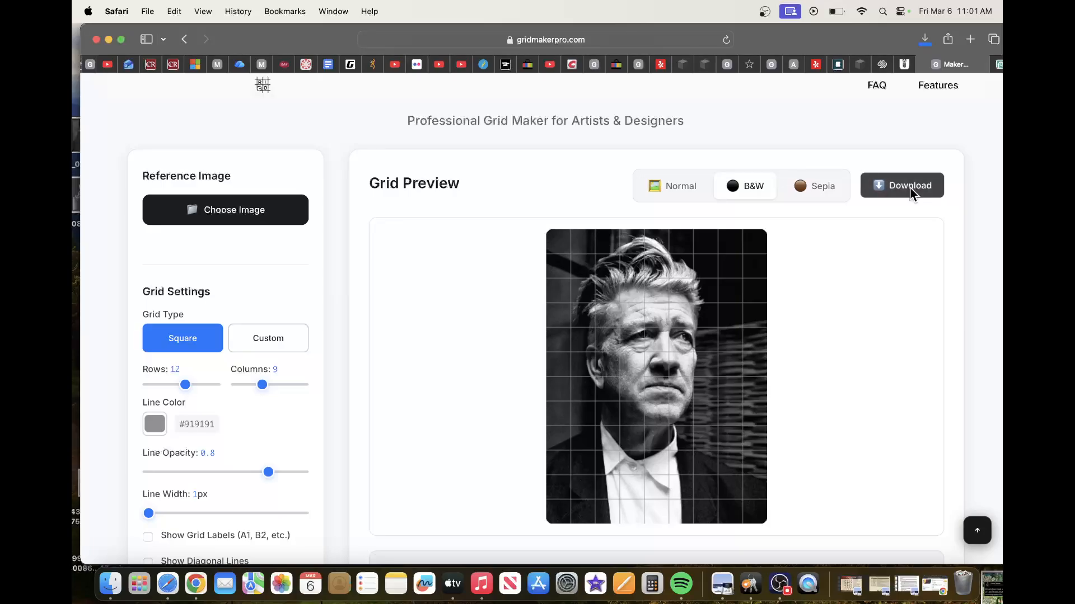
Locate the downloaded grid-12x9-Letter-blackwhite-2026-03-06-3.png in the Downloads folder and open it in Preview to view the gridded portrait
left_click(924, 40)
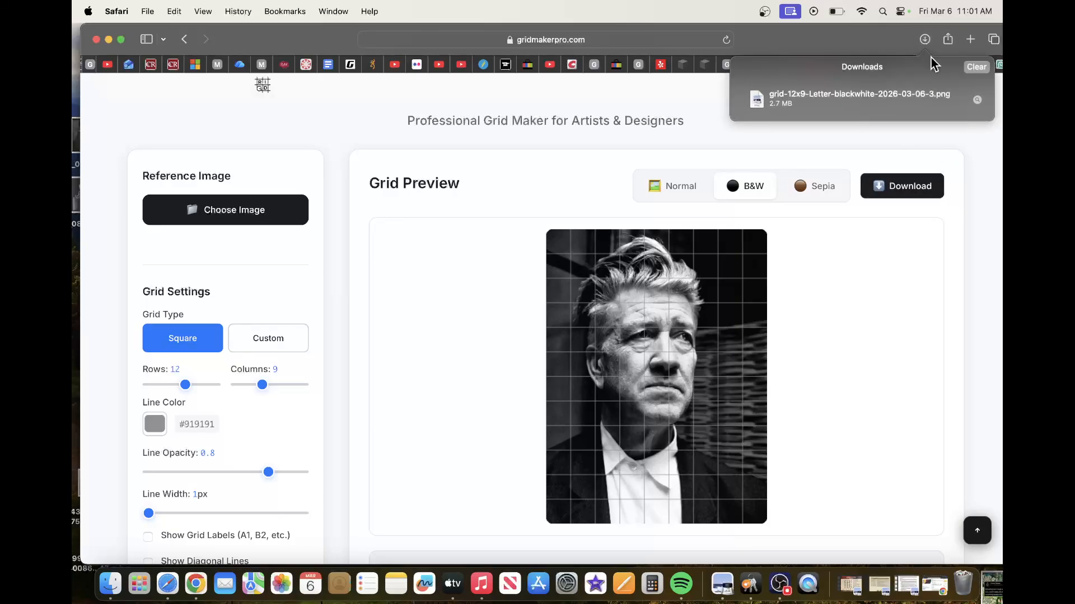
left_click(978, 101)
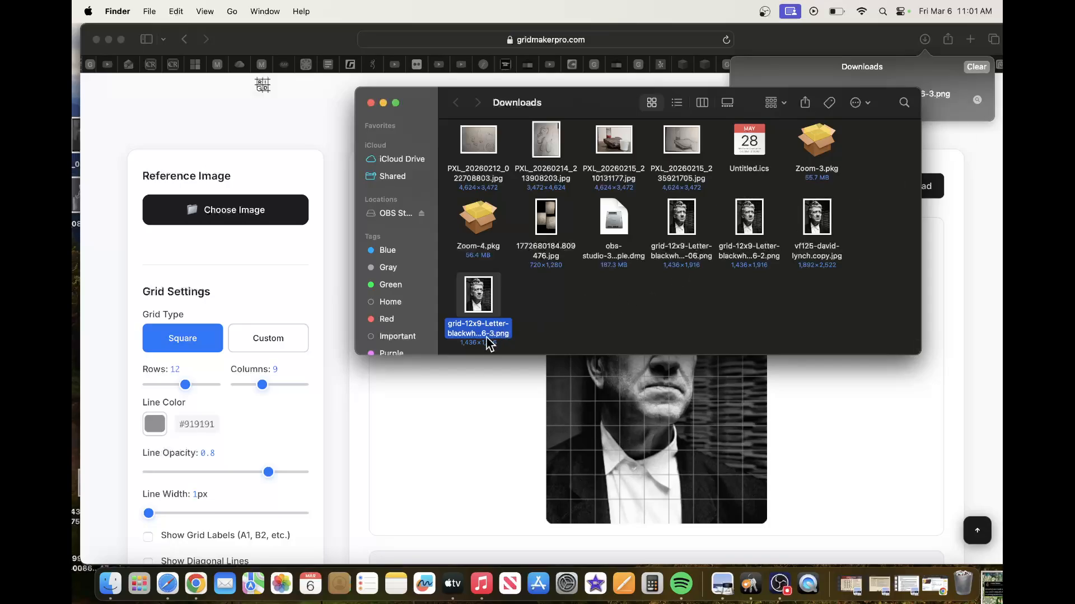
double_click(481, 302)
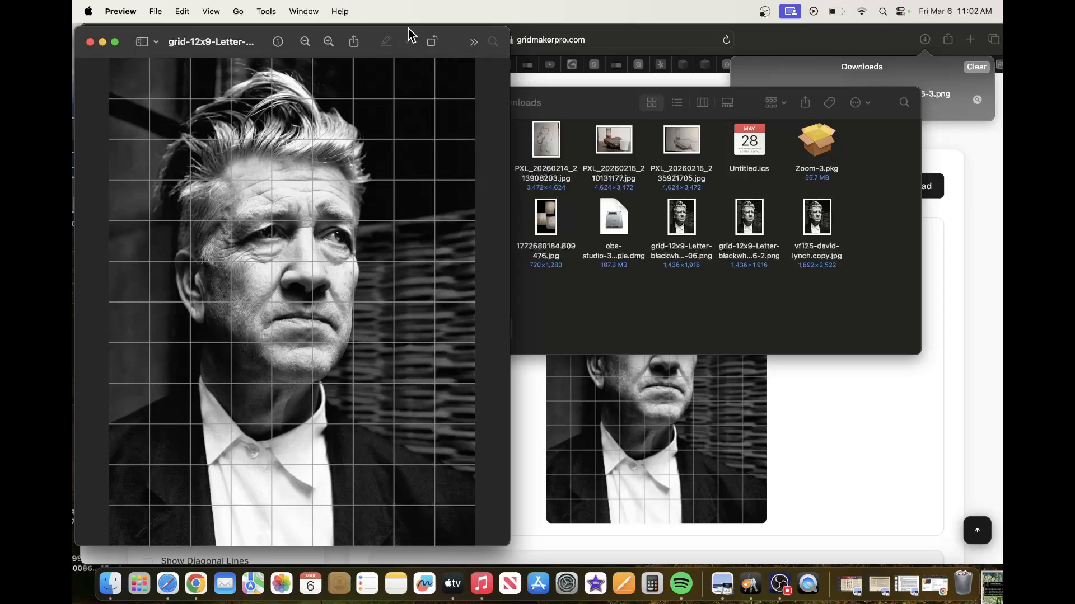
left_click_drag(408, 33, 498, 39)
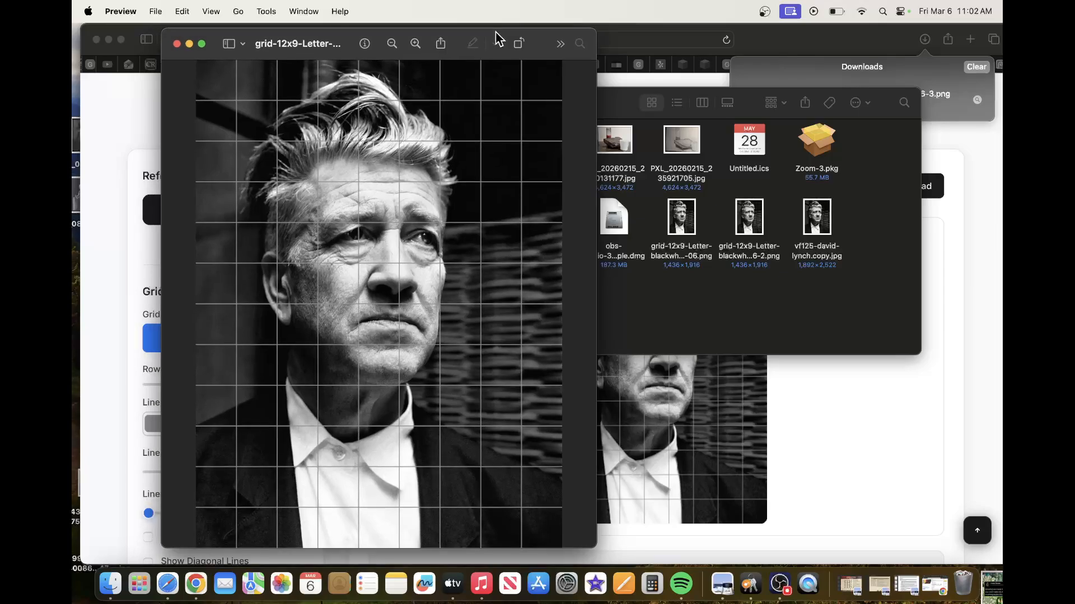